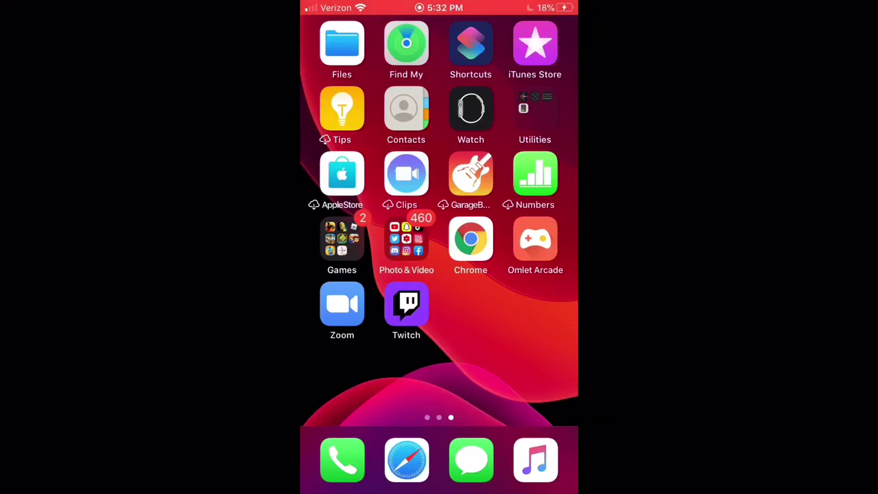
Step: Launch PicsArt from the second page of the Photo & Video folder
{"action": "left_click", "coordinate": [406, 240]}
{"action": "left_click_drag", "start_coordinate": [522, 205], "coordinate": [357, 206]}
{"action": "left_click", "coordinate": [510, 176]}
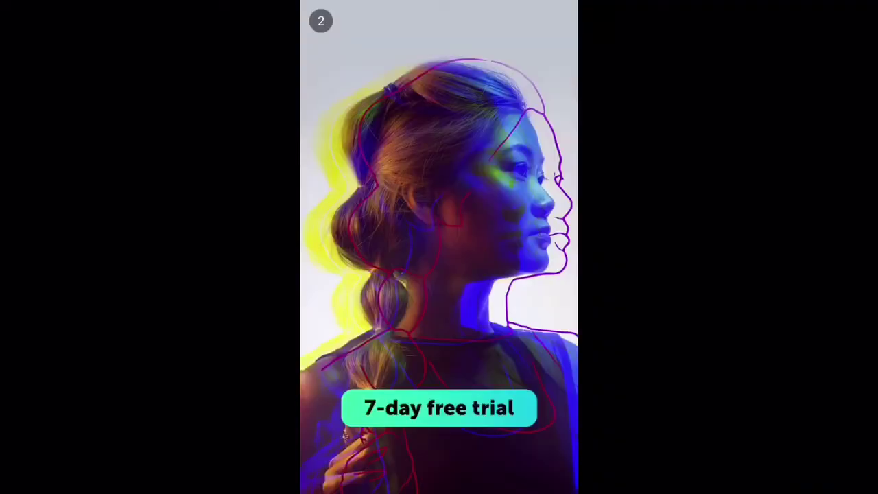
Step: Dismiss the trial promo, search 'fort' for fortnite backgrounds, and open the field-with-shed image
{"action": "left_click", "coordinate": [321, 20]}
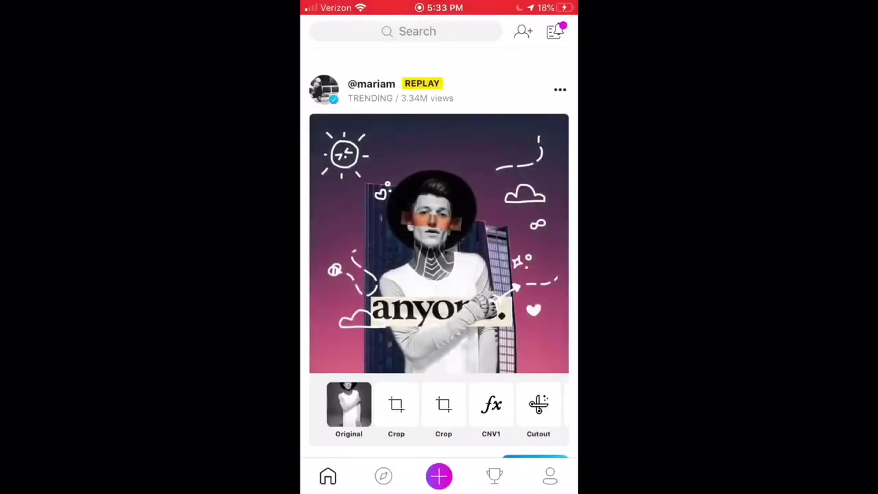
{"action": "left_click", "coordinate": [409, 30]}
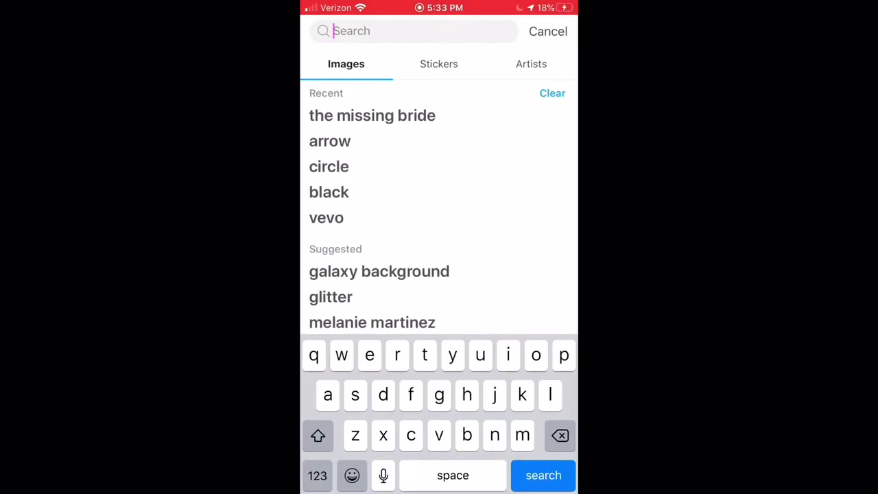
{"action": "type", "text": "fo"}
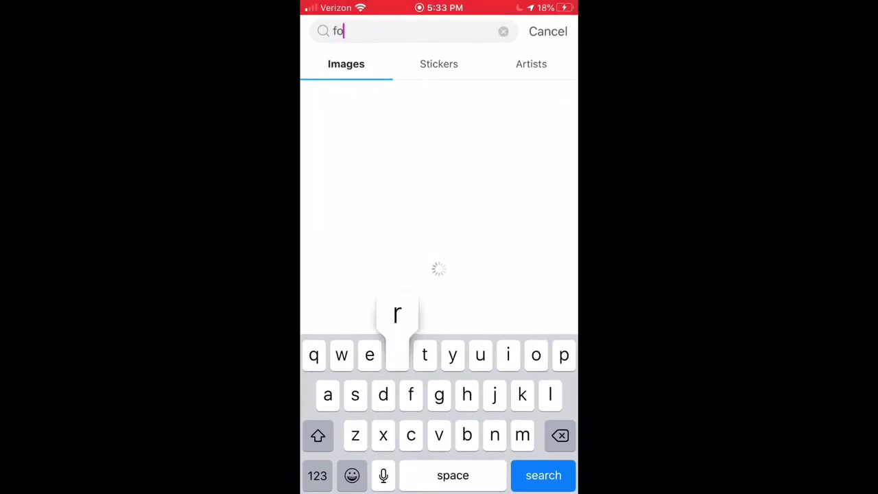
{"action": "type", "text": "rt"}
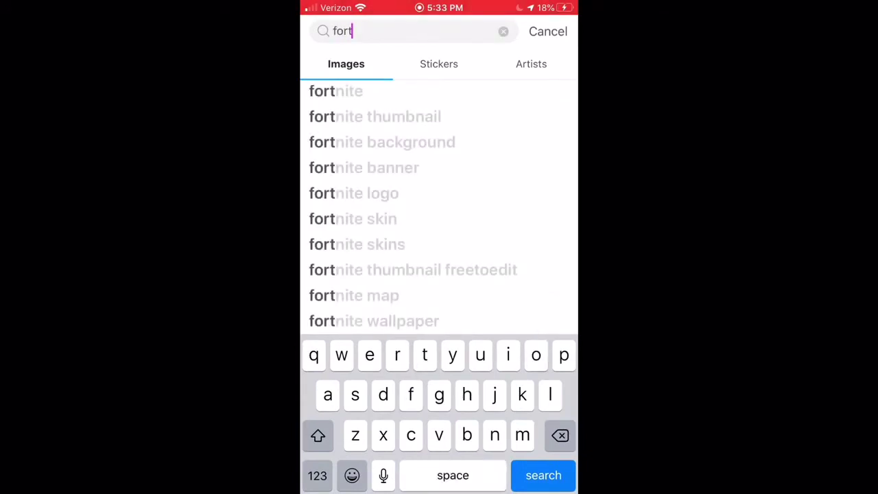
{"action": "left_click", "coordinate": [381, 142]}
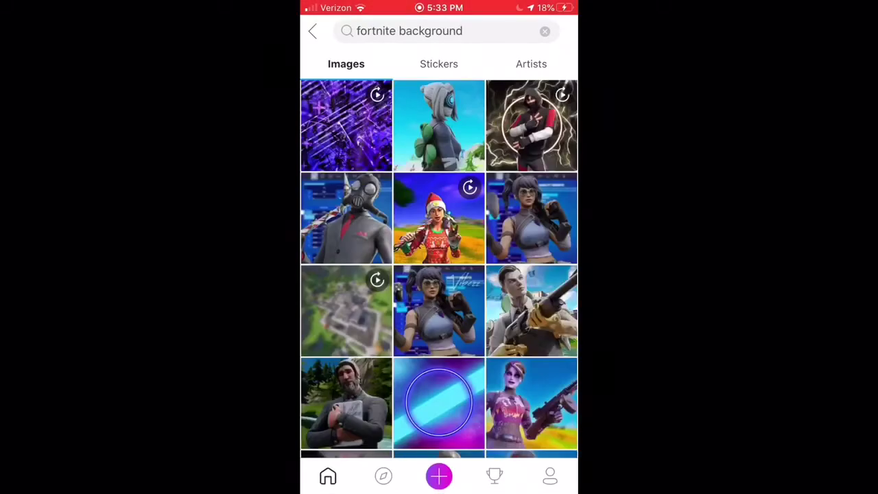
{"action": "scroll", "coordinate": [439, 268], "scroll_direction": "down", "scroll_amount": 10}
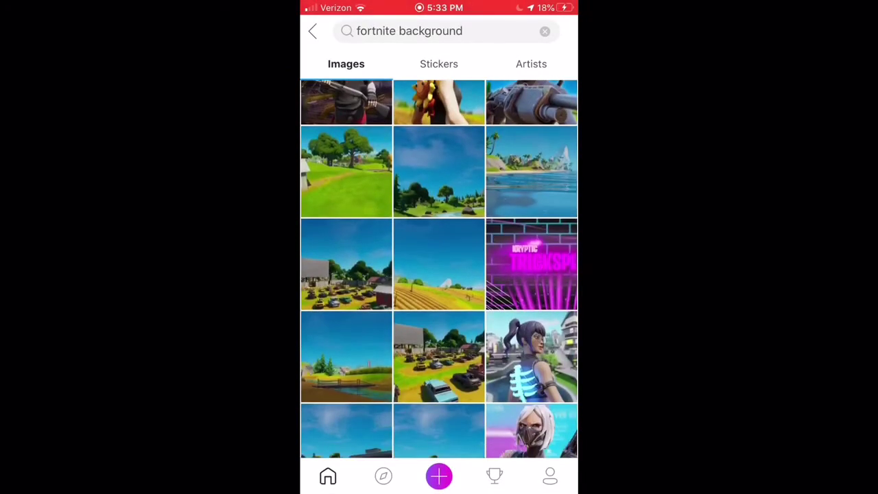
{"action": "left_click", "coordinate": [346, 172]}
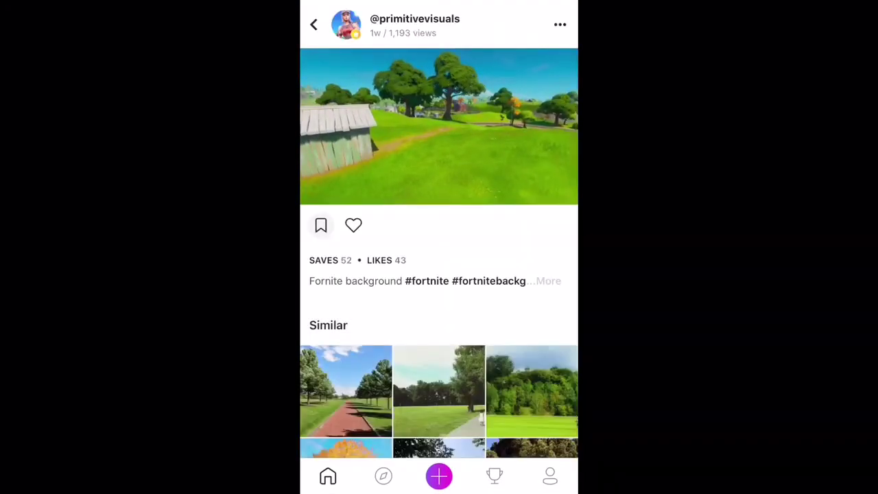
Step: Close the add sheet and open the clear-sky Fortnite field background post
{"action": "left_click", "coordinate": [439, 476]}
{"action": "left_click", "coordinate": [315, 19]}
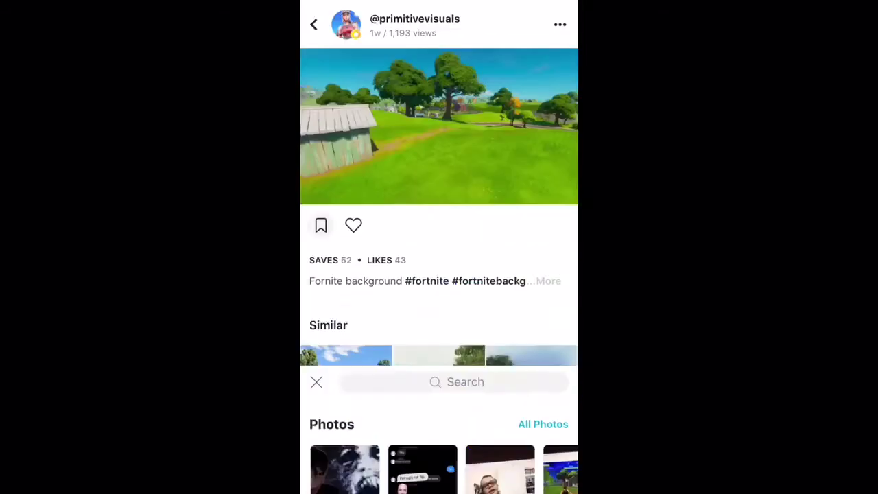
{"action": "left_click", "coordinate": [439, 476]}
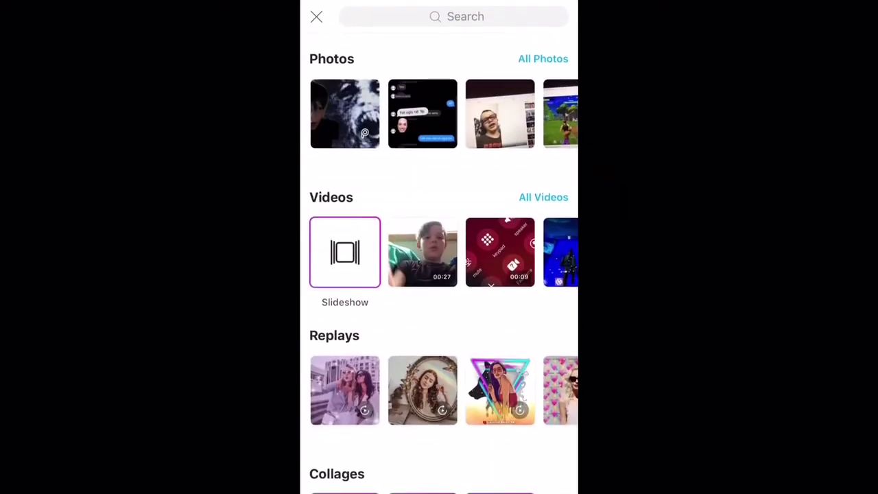
{"action": "left_click", "coordinate": [316, 18]}
{"action": "scroll", "coordinate": [439, 274], "scroll_direction": "down", "scroll_amount": 2}
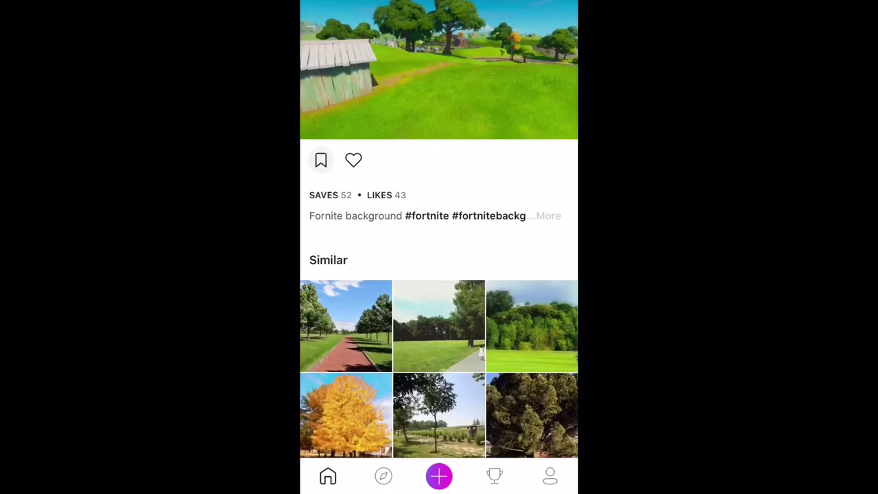
{"action": "left_click_drag", "start_coordinate": [302, 247], "coordinate": [549, 247]}
{"action": "scroll", "coordinate": [439, 275], "scroll_direction": "down", "scroll_amount": 2}
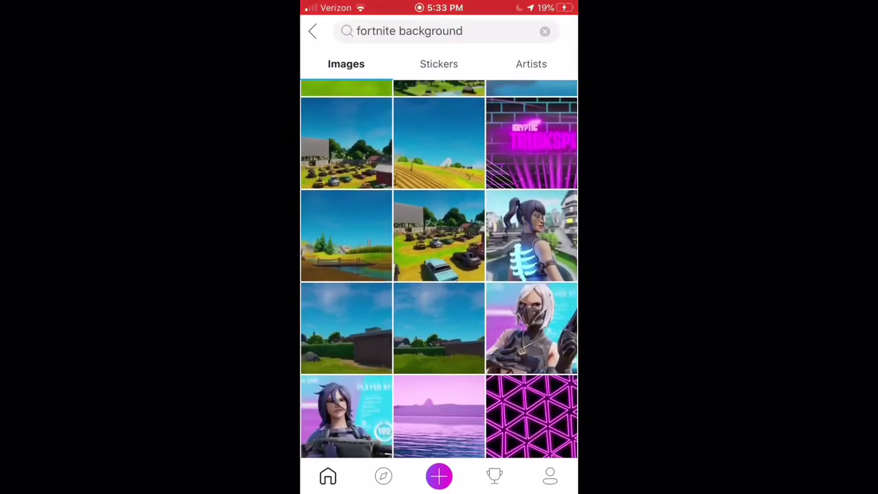
{"action": "left_click", "coordinate": [439, 328]}
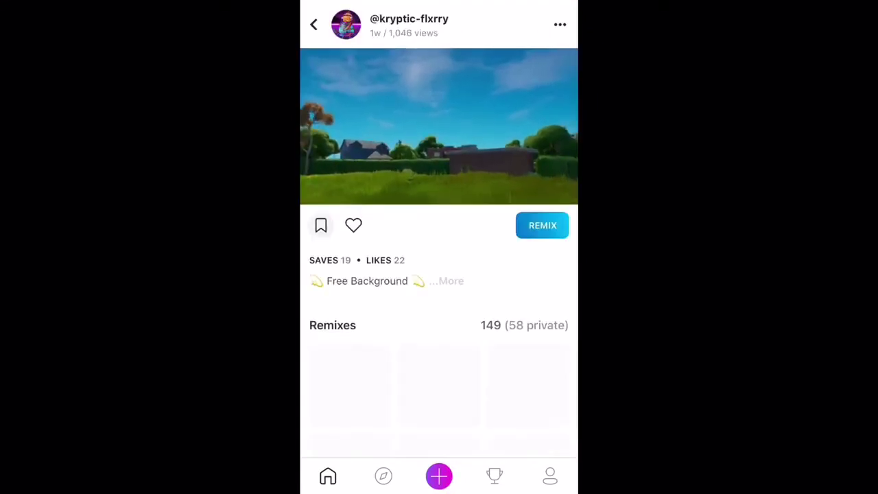
Step: Remix the Fortnite field background and add a new selfie photo taken with the camera
{"action": "left_click", "coordinate": [543, 225]}
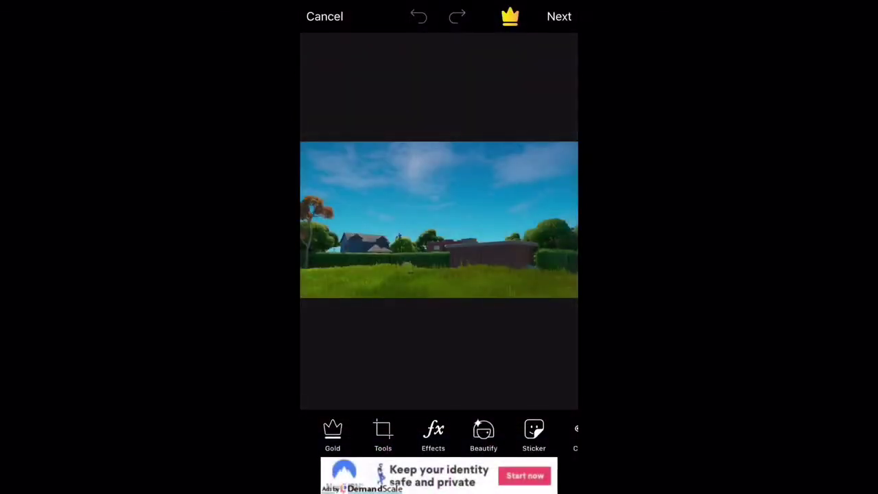
{"action": "left_click_drag", "start_coordinate": [549, 432], "coordinate": [240, 432]}
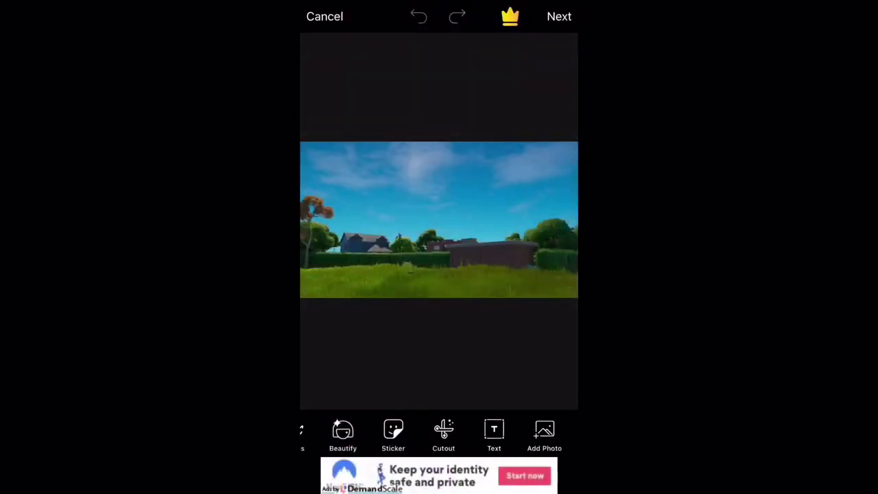
{"action": "left_click", "coordinate": [457, 432]}
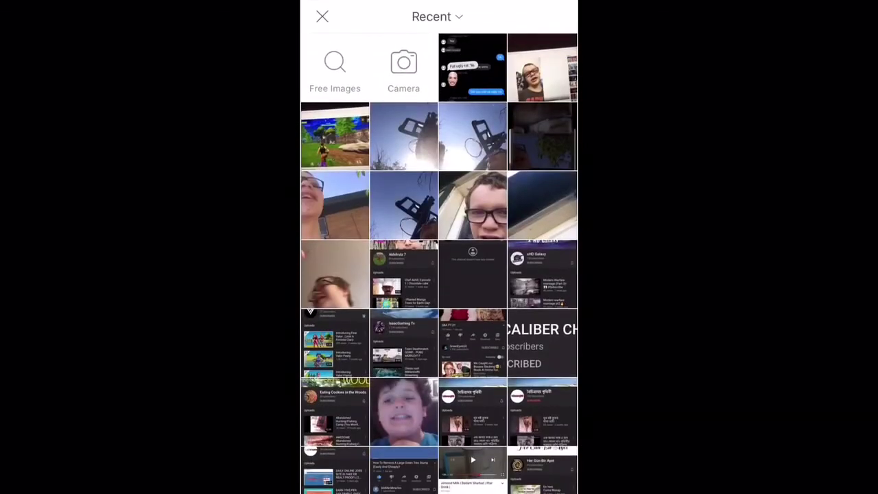
{"action": "left_click", "coordinate": [404, 68]}
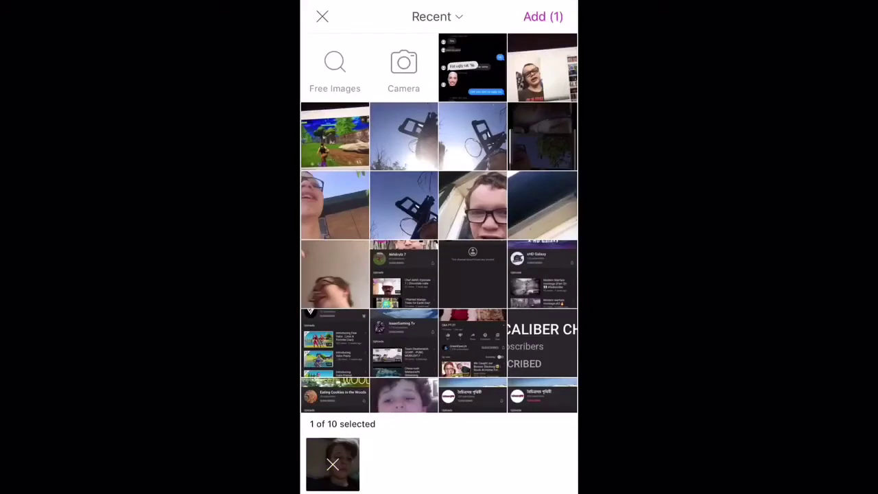
Step: Add the selfie, enlarge it, and place it on the background's left side for cutting out
{"action": "left_click", "coordinate": [543, 17]}
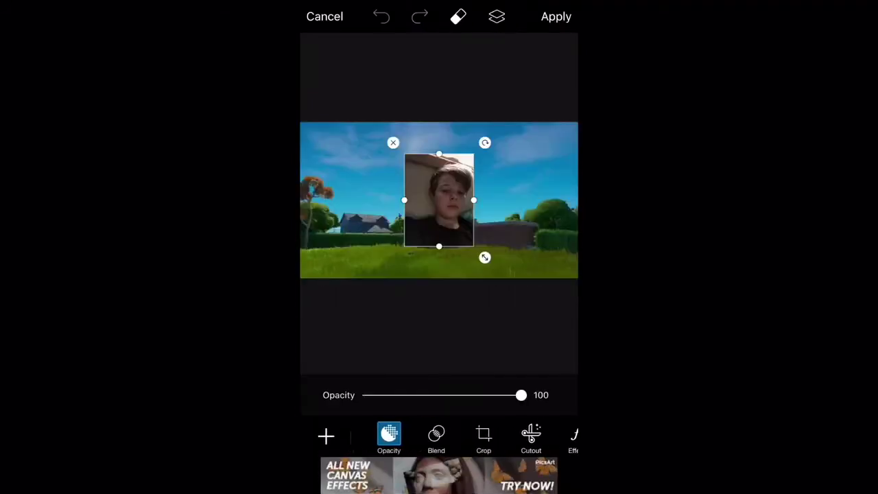
{"action": "left_click_drag", "start_coordinate": [440, 199], "coordinate": [429, 248]}
{"action": "left_click_drag", "start_coordinate": [472, 306], "coordinate": [506, 306]}
{"action": "left_click_drag", "start_coordinate": [432, 210], "coordinate": [356, 209]}
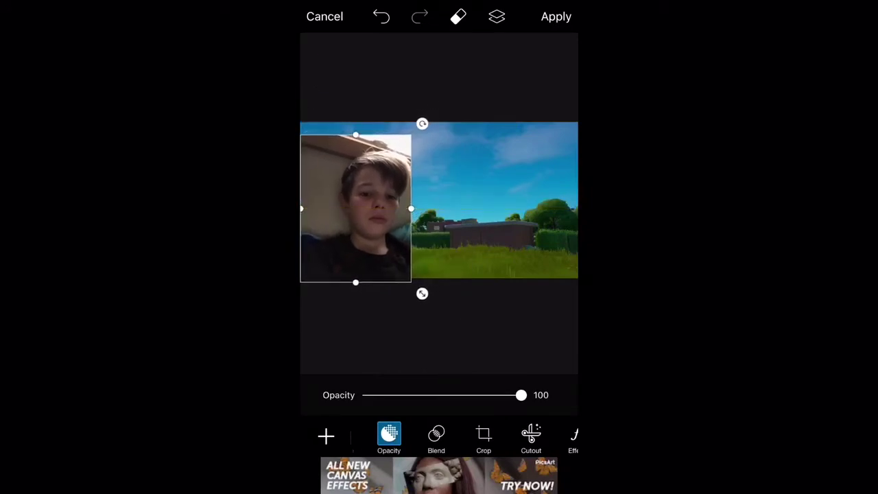
{"action": "left_click", "coordinate": [531, 437]}
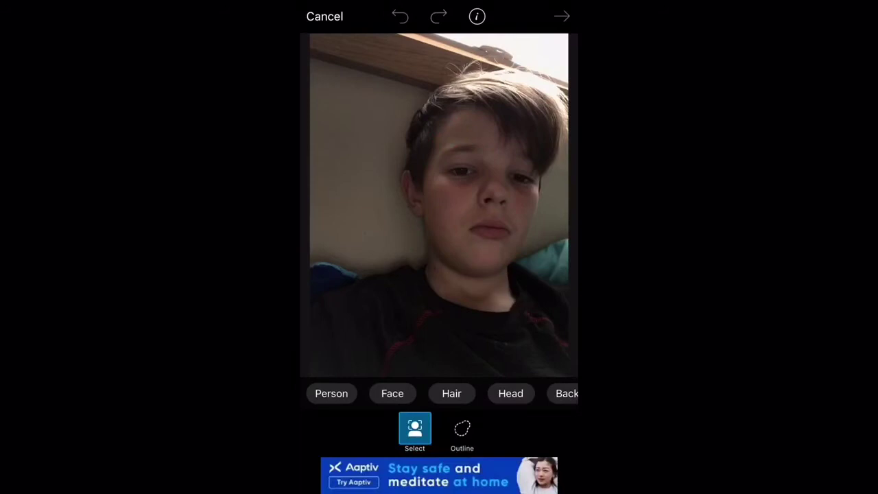
Step: Auto-select the whole person in Cutout and preview him on transparency
{"action": "left_click_drag", "start_coordinate": [535, 393], "coordinate": [440, 393]}
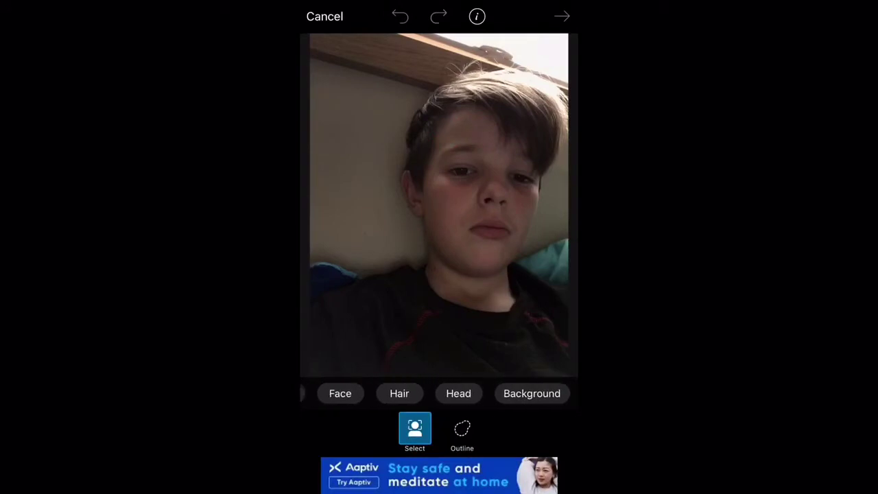
{"action": "left_click", "coordinate": [534, 393]}
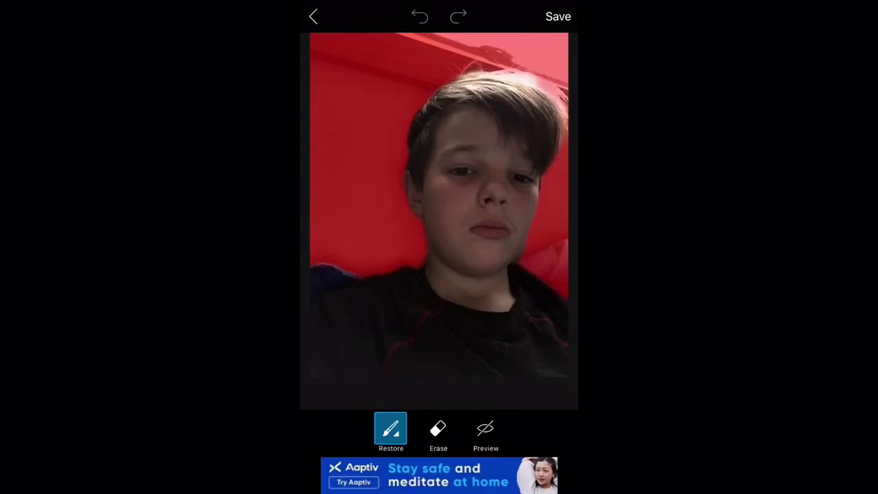
{"action": "left_click", "coordinate": [486, 429]}
{"action": "left_click", "coordinate": [486, 429]}
{"action": "left_click", "coordinate": [313, 16]}
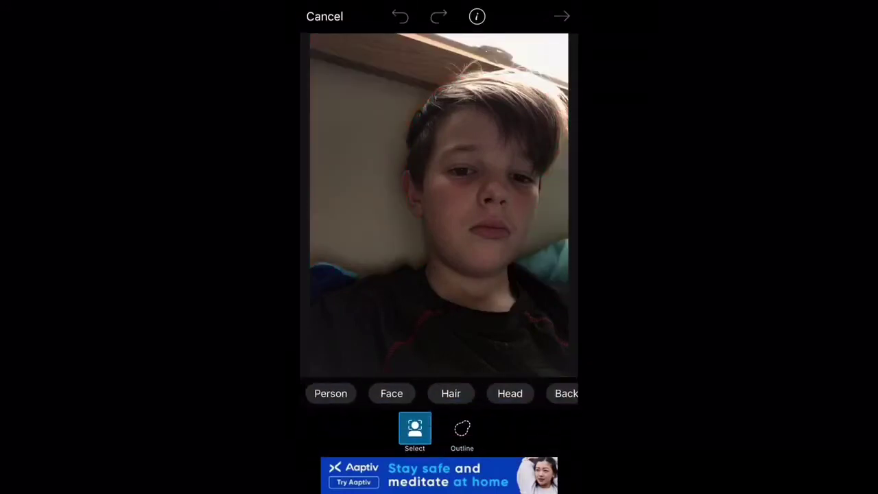
{"action": "left_click", "coordinate": [331, 393]}
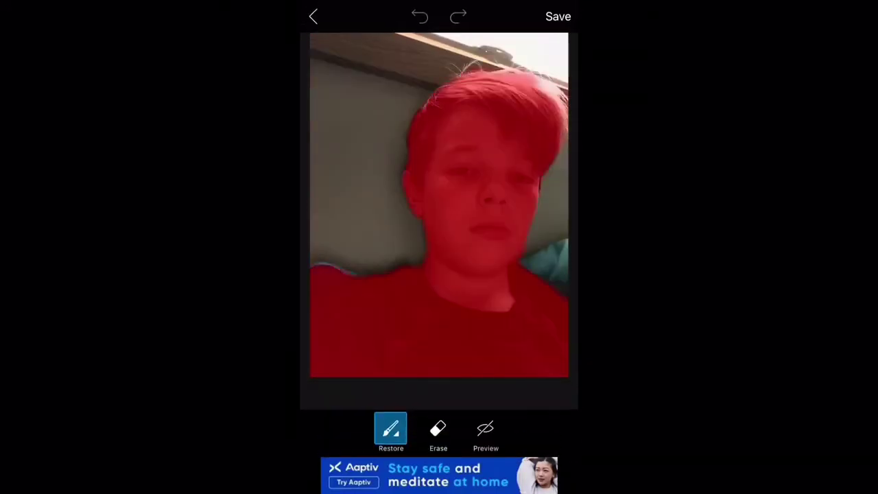
{"action": "left_click", "coordinate": [486, 429]}
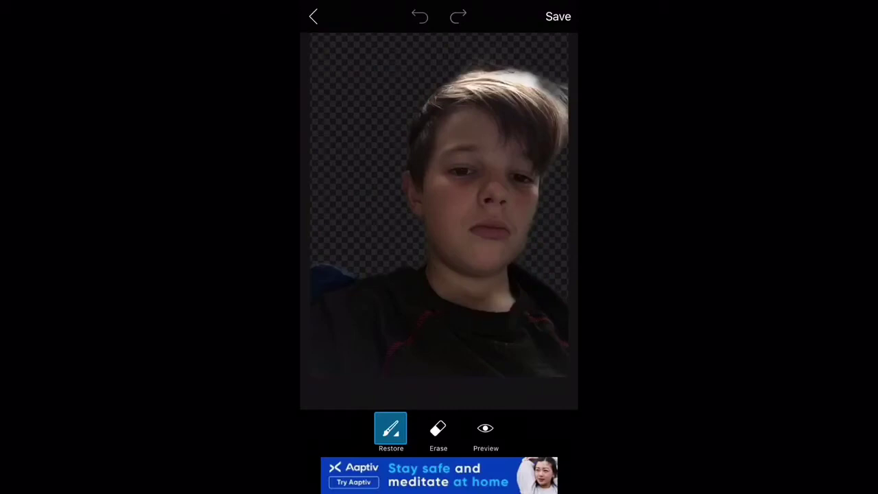
Step: Erase the leftover dark areas above the hair and on the right side
{"action": "scroll", "coordinate": [439, 219], "scroll_direction": "up", "scroll_amount": 5}
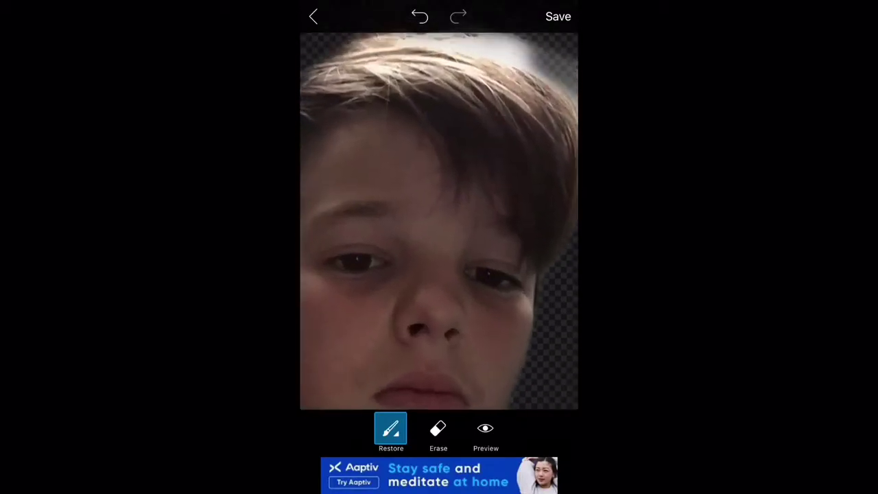
{"action": "left_click", "coordinate": [439, 430]}
{"action": "mouse_move", "coordinate": [412, 110]}
{"action": "left_mouse_down"}
{"action": "mouse_move", "coordinate": [495, 113]}
{"action": "mouse_move", "coordinate": [556, 130]}
{"action": "mouse_move", "coordinate": [481, 134]}
{"action": "left_mouse_up"}
{"action": "left_click_drag", "start_coordinate": [535, 137], "coordinate": [570, 179]}
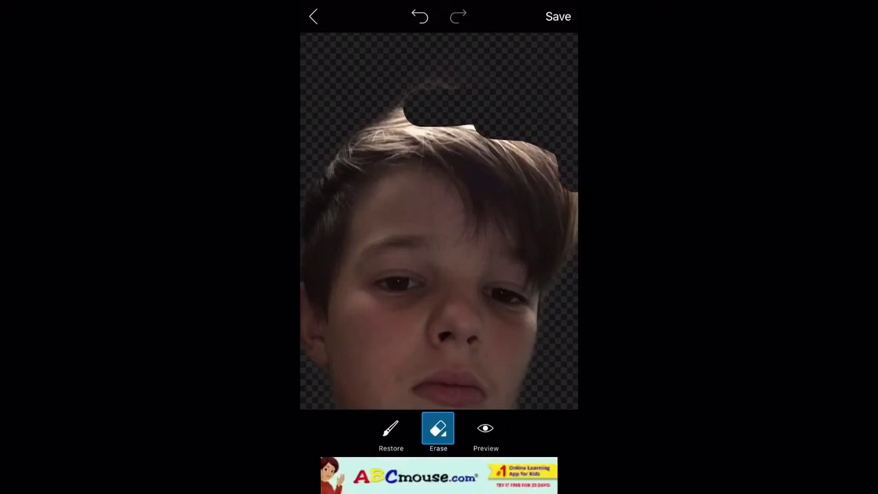
{"action": "left_click_drag", "start_coordinate": [397, 110], "coordinate": [446, 82]}
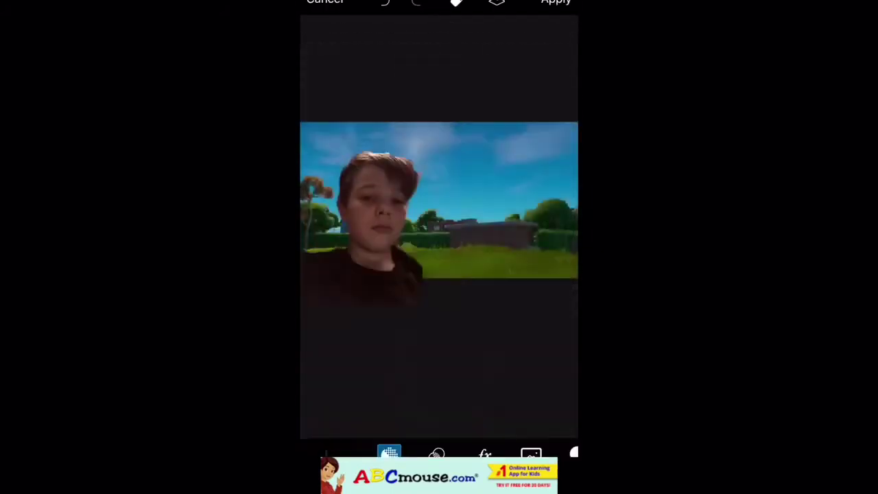
Step: Nudge the cut-out boy toward the centre, adjust blending, and apply the layer
{"action": "mouse_move", "coordinate": [355, 210]}
{"action": "left_mouse_down"}
{"action": "mouse_move", "coordinate": [476, 204]}
{"action": "mouse_move", "coordinate": [357, 204]}
{"action": "left_mouse_up"}
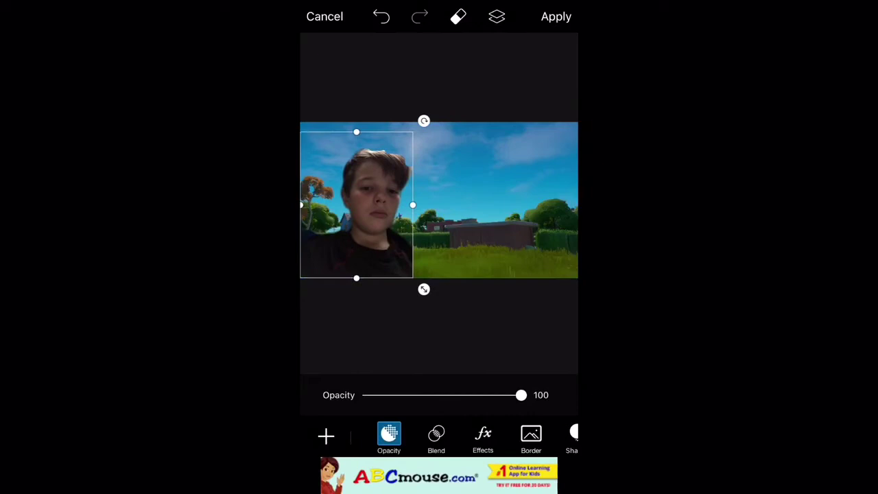
{"action": "left_click", "coordinate": [436, 437]}
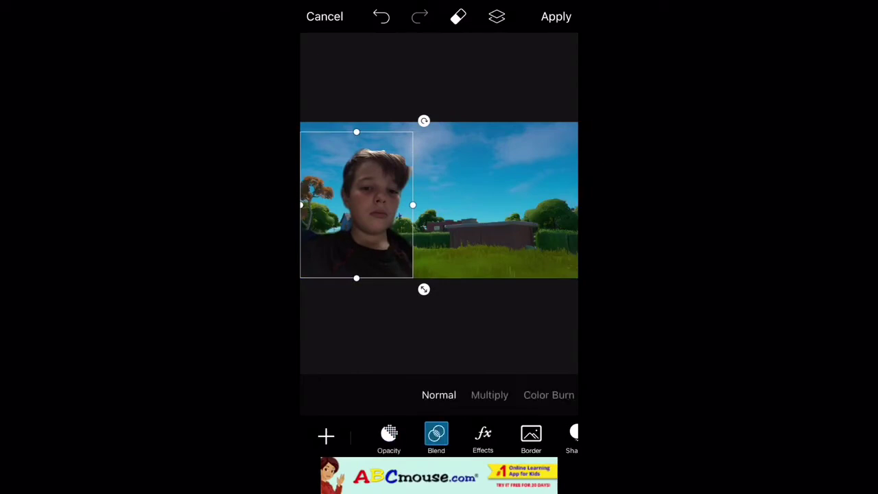
{"action": "mouse_move", "coordinate": [480, 437]}
{"action": "left_mouse_down"}
{"action": "mouse_move", "coordinate": [422, 437]}
{"action": "mouse_move", "coordinate": [495, 436]}
{"action": "left_mouse_up"}
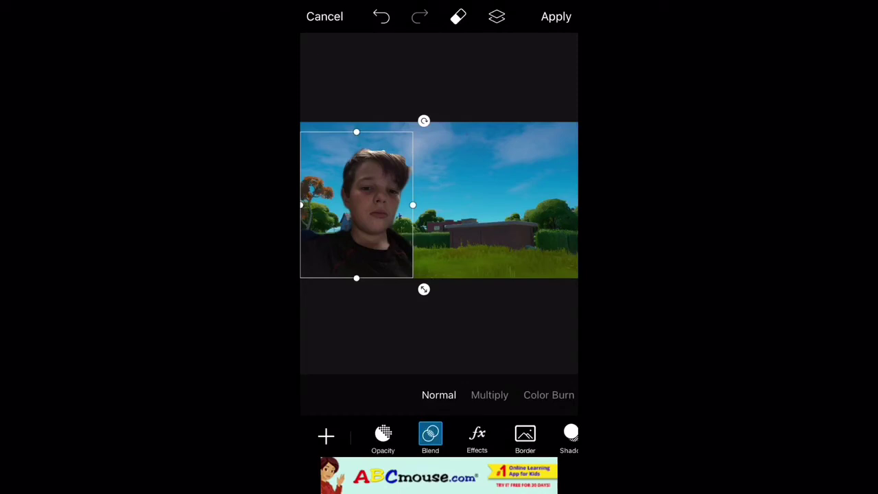
{"action": "left_click", "coordinate": [556, 16]}
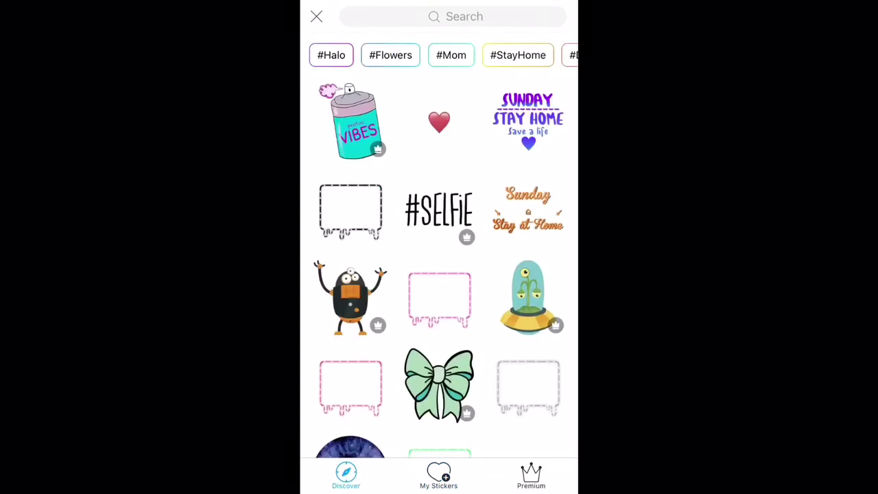
Step: Browse the sticker library and try out the red heart sticker
{"action": "scroll", "coordinate": [440, 274], "scroll_direction": "down", "scroll_amount": 5}
{"action": "scroll", "coordinate": [439, 274], "scroll_direction": "down", "scroll_amount": 3}
{"action": "scroll", "coordinate": [440, 245], "scroll_direction": "down", "scroll_amount": 8}
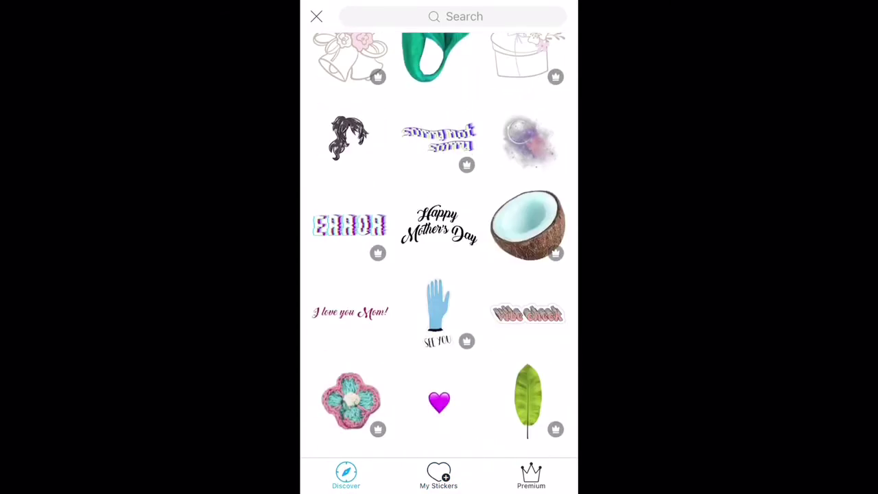
{"action": "scroll", "coordinate": [439, 245], "scroll_direction": "down", "scroll_amount": 3}
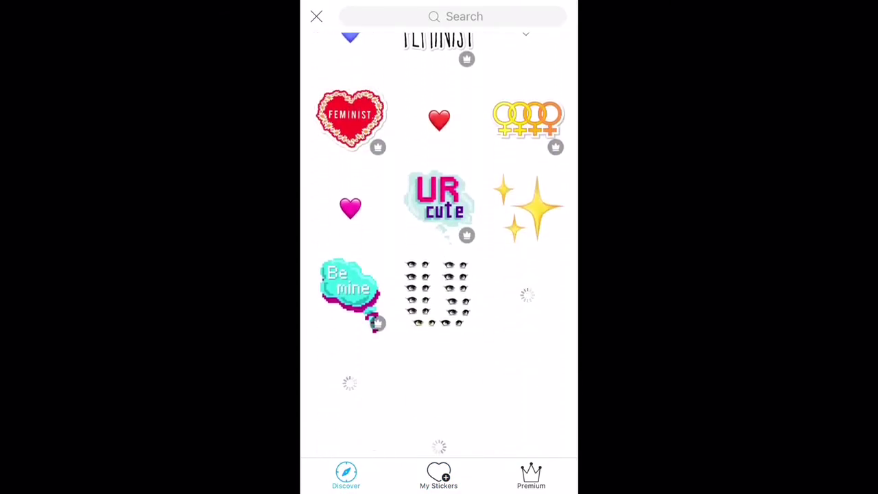
{"action": "scroll", "coordinate": [439, 245], "scroll_direction": "down", "scroll_amount": 2}
{"action": "scroll", "coordinate": [440, 245], "scroll_direction": "down", "scroll_amount": 3}
{"action": "scroll", "coordinate": [439, 245], "scroll_direction": "down", "scroll_amount": 5}
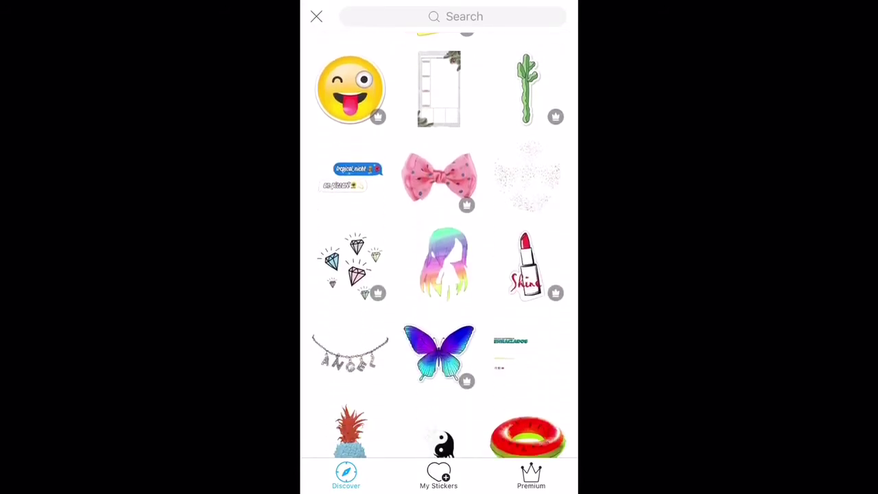
{"action": "scroll", "coordinate": [439, 245], "scroll_direction": "down", "scroll_amount": 1}
{"action": "scroll", "coordinate": [439, 245], "scroll_direction": "down", "scroll_amount": 5}
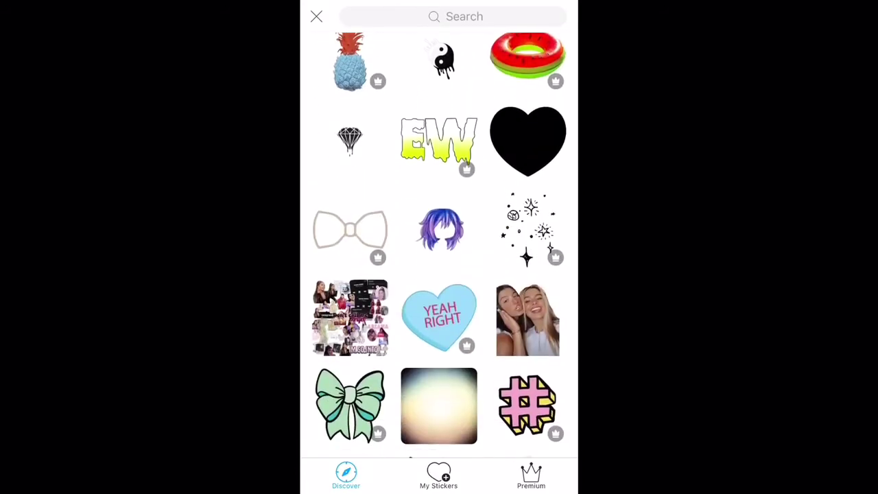
{"action": "scroll", "coordinate": [439, 245], "scroll_direction": "down", "scroll_amount": 5}
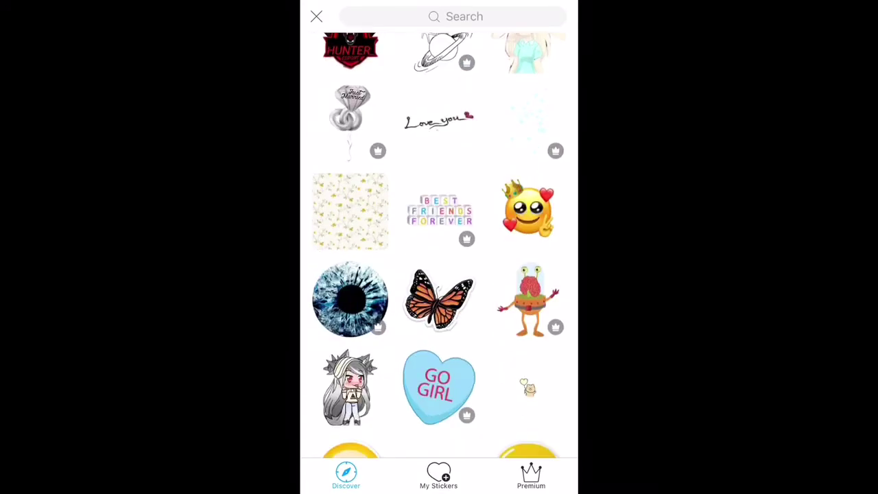
{"action": "scroll", "coordinate": [439, 245], "scroll_direction": "down", "scroll_amount": 2}
{"action": "scroll", "coordinate": [439, 245], "scroll_direction": "up", "scroll_amount": 5}
{"action": "scroll", "coordinate": [439, 245], "scroll_direction": "down", "scroll_amount": 10}
{"action": "scroll", "coordinate": [439, 245], "scroll_direction": "up", "scroll_amount": 10}
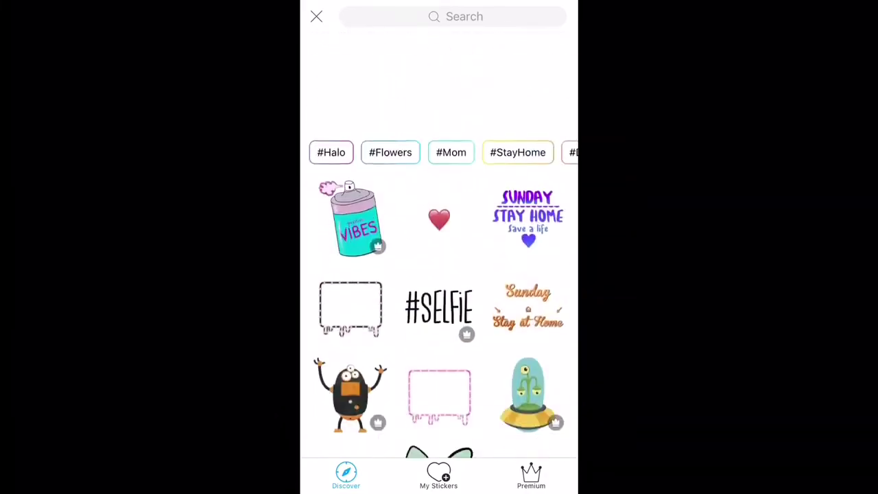
{"action": "scroll", "coordinate": [440, 245], "scroll_direction": "down", "scroll_amount": 5}
{"action": "scroll", "coordinate": [439, 245], "scroll_direction": "down", "scroll_amount": 5}
{"action": "scroll", "coordinate": [440, 245], "scroll_direction": "down", "scroll_amount": 2}
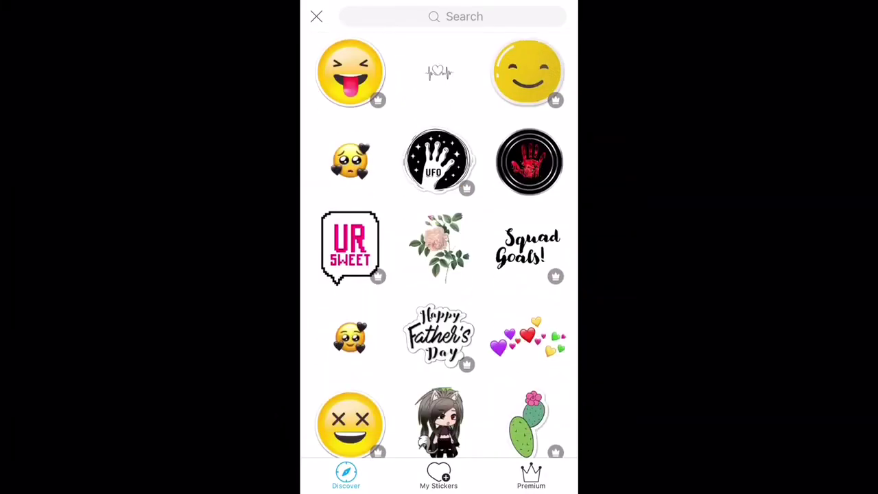
{"action": "scroll", "coordinate": [439, 245], "scroll_direction": "down", "scroll_amount": 1}
{"action": "scroll", "coordinate": [439, 245], "scroll_direction": "down", "scroll_amount": 4}
{"action": "scroll", "coordinate": [440, 245], "scroll_direction": "down", "scroll_amount": 2}
{"action": "scroll", "coordinate": [440, 245], "scroll_direction": "down", "scroll_amount": 2}
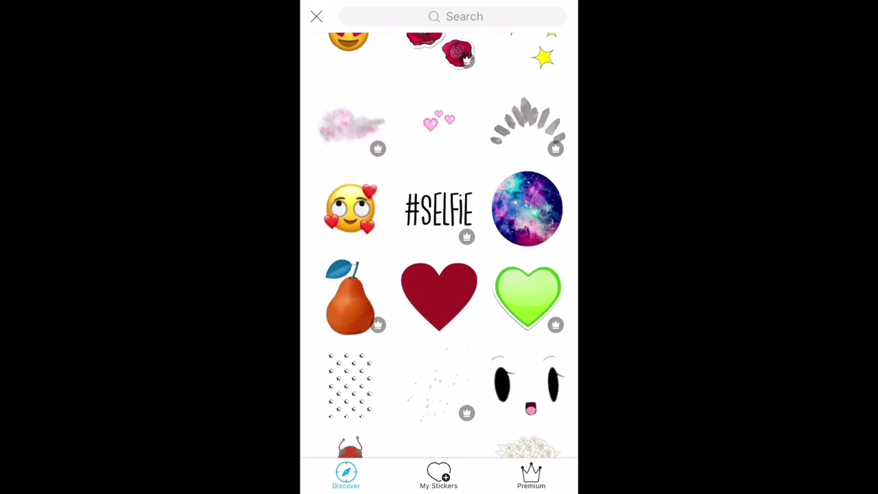
{"action": "scroll", "coordinate": [439, 245], "scroll_direction": "down", "scroll_amount": 3}
{"action": "left_click", "coordinate": [439, 200]}
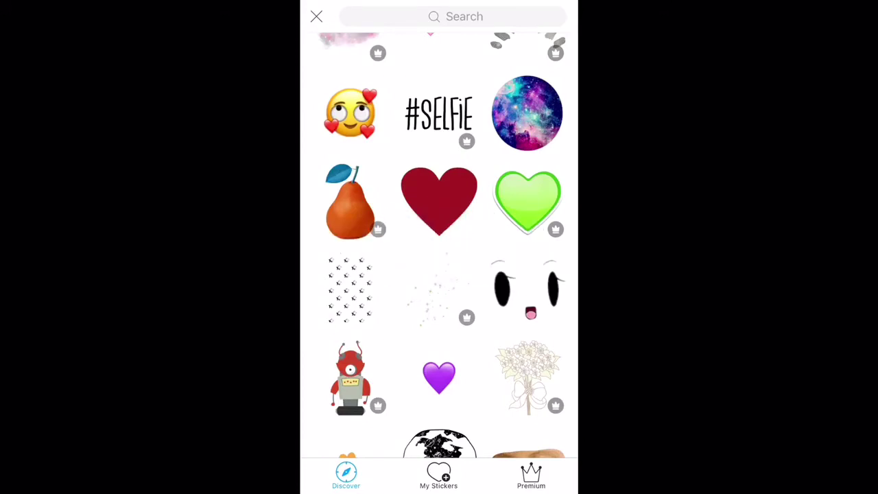
{"action": "scroll", "coordinate": [439, 247], "scroll_direction": "up", "scroll_amount": 15}
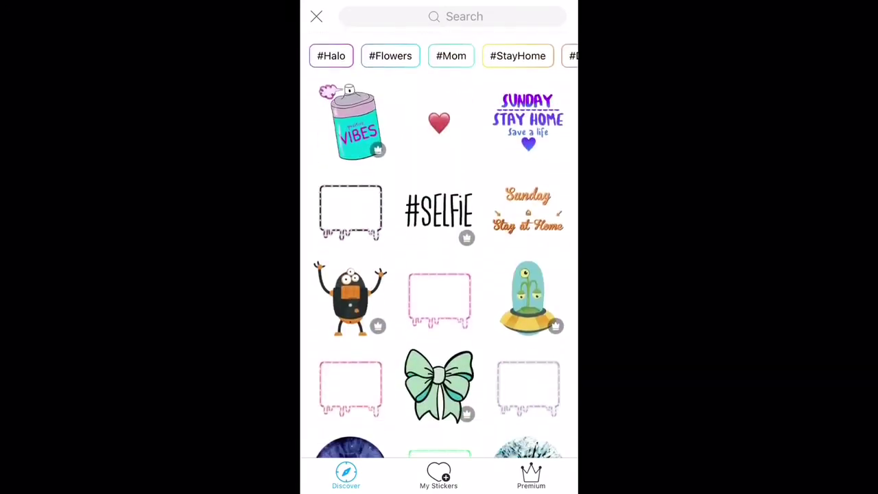
Step: Open the #StayHome sticker collection and add the green patterned mask sticker
{"action": "left_click", "coordinate": [453, 16]}
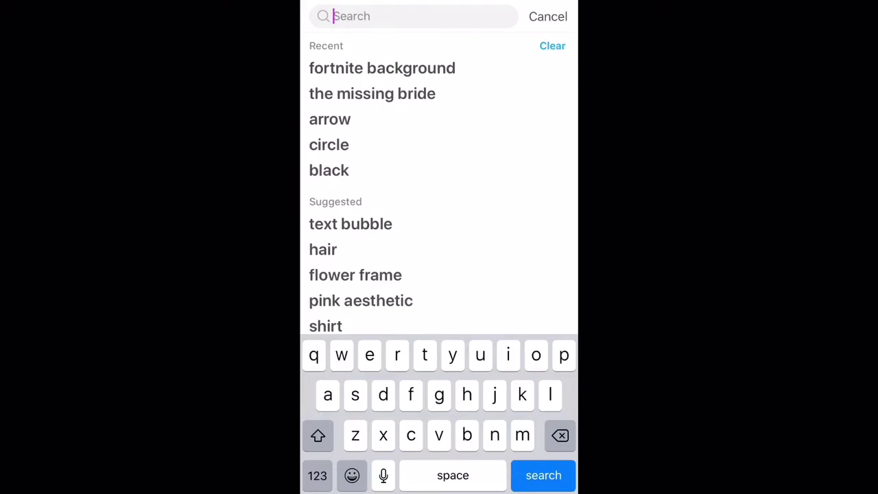
{"action": "left_click", "coordinate": [548, 17]}
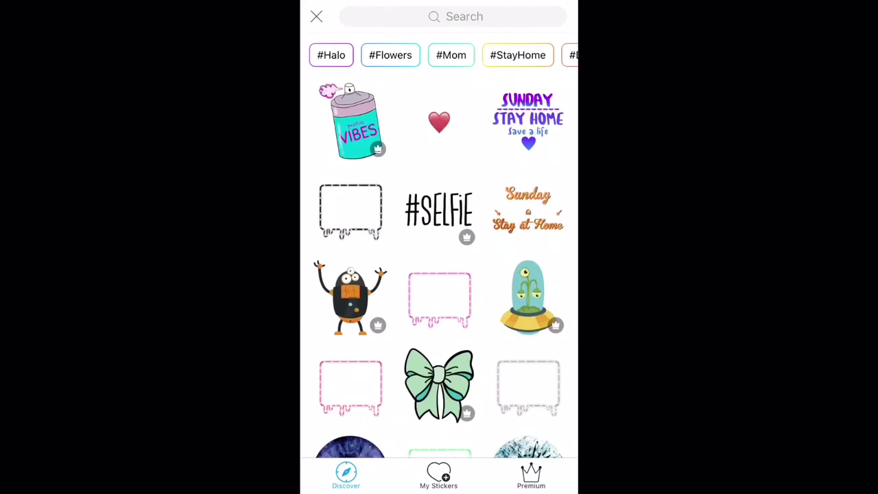
{"action": "left_click", "coordinate": [517, 55]}
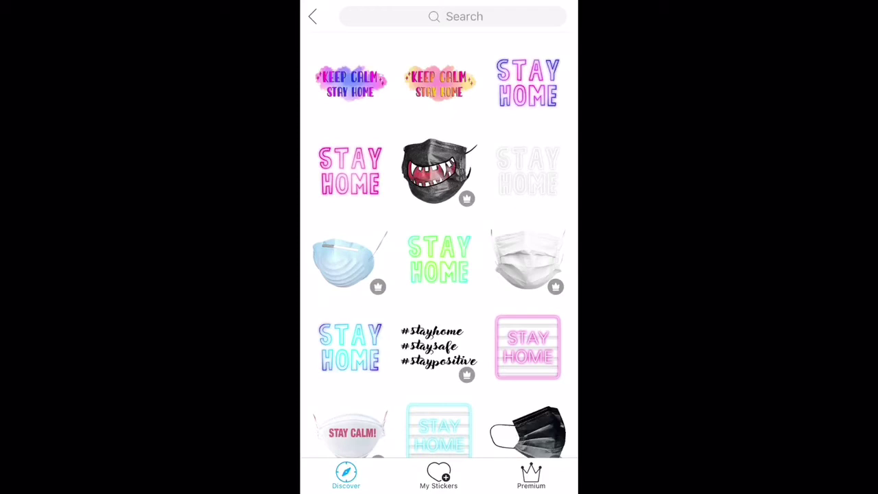
{"action": "scroll", "coordinate": [439, 245], "scroll_direction": "down", "scroll_amount": 5}
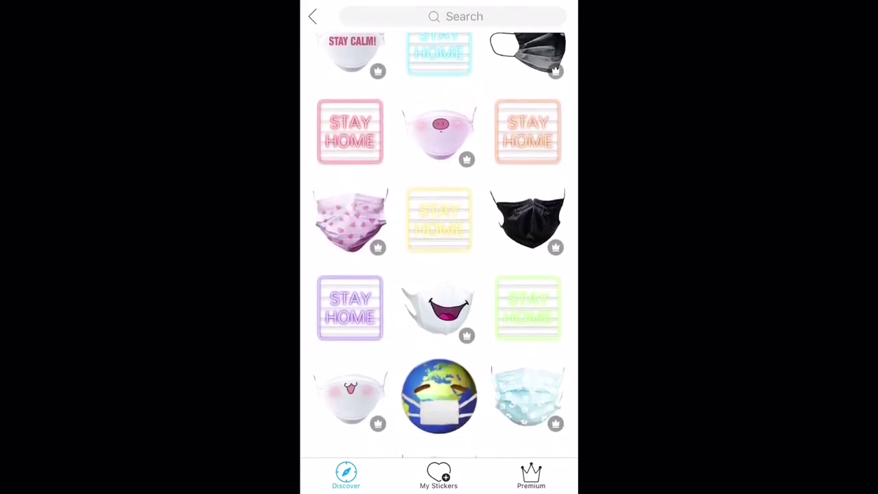
{"action": "scroll", "coordinate": [439, 244], "scroll_direction": "down", "scroll_amount": 3}
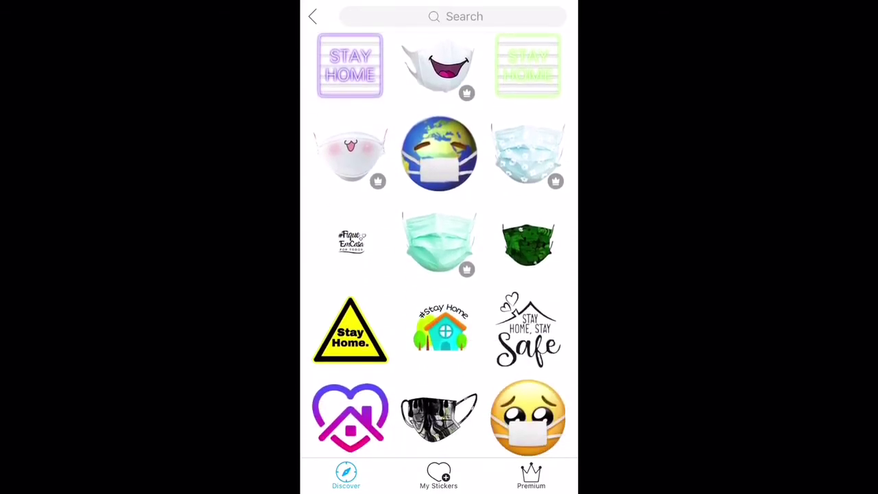
{"action": "left_click", "coordinate": [527, 244]}
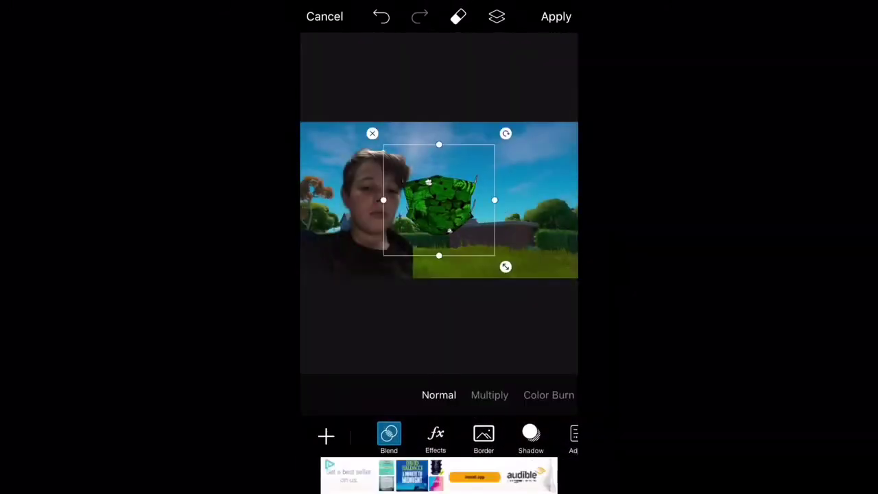
Step: Enlarge the green mask, fit it over the boy's mouth and nose, and apply it
{"action": "left_click_drag", "start_coordinate": [440, 200], "coordinate": [406, 219]}
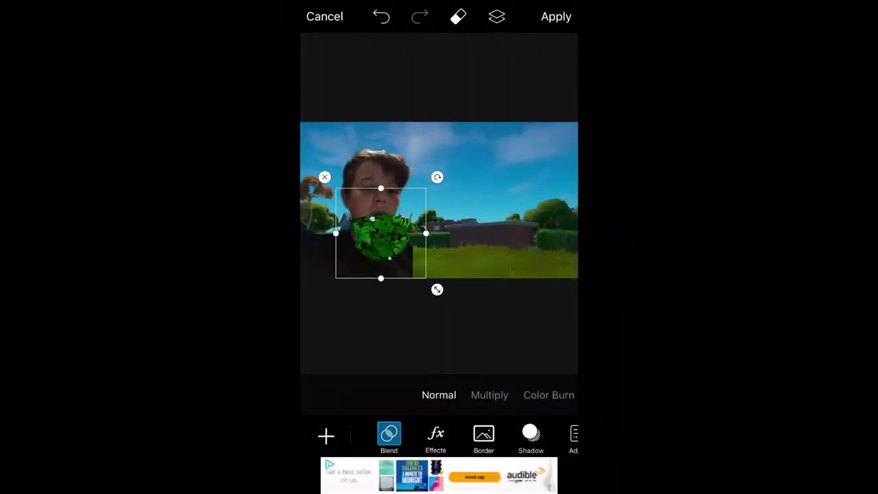
{"action": "scroll", "coordinate": [439, 199], "scroll_direction": "up", "scroll_amount": 5}
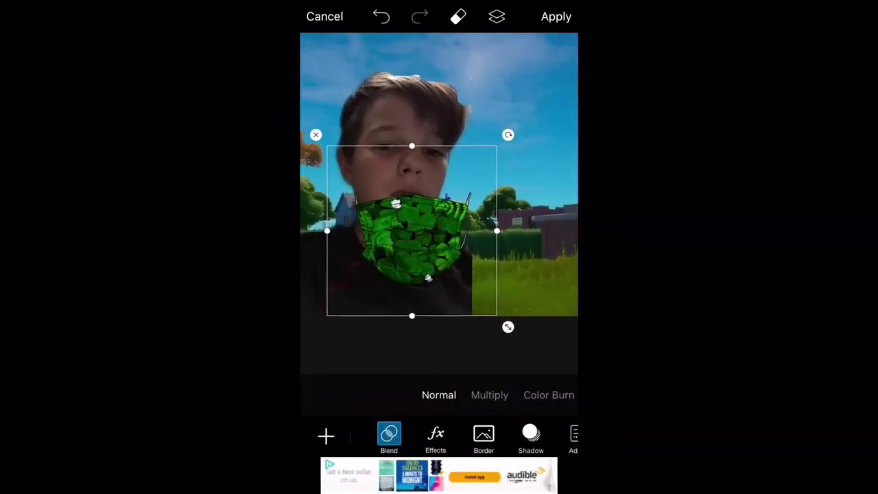
{"action": "mouse_move", "coordinate": [412, 231]}
{"action": "left_mouse_down"}
{"action": "mouse_move", "coordinate": [412, 201]}
{"action": "mouse_move", "coordinate": [398, 185]}
{"action": "left_mouse_up"}
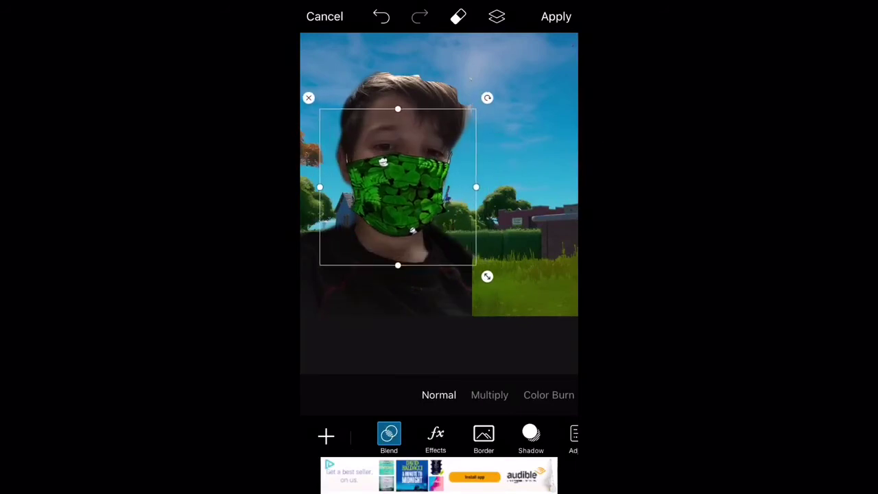
{"action": "left_click", "coordinate": [555, 17]}
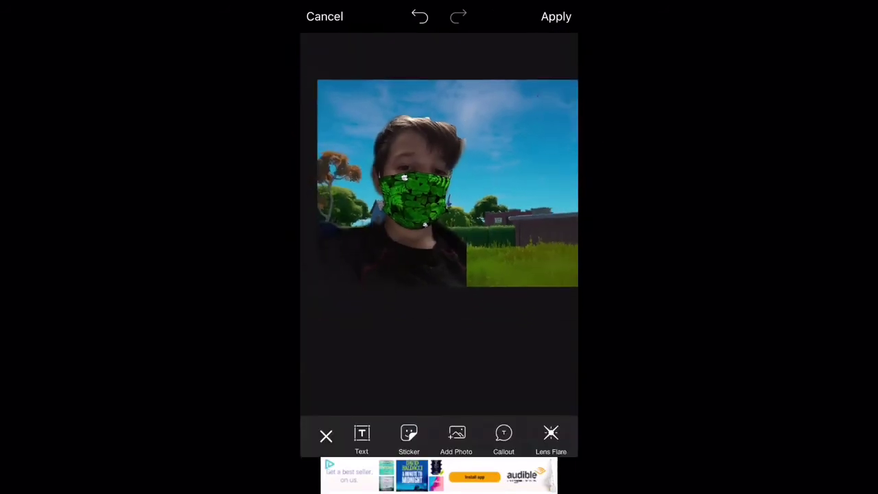
{"action": "left_click_drag", "start_coordinate": [446, 187], "coordinate": [420, 186]}
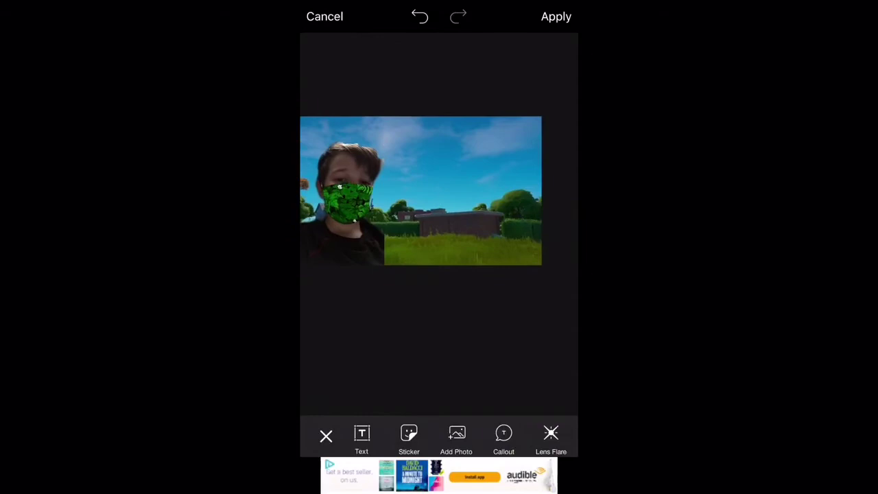
Step: Add the friend's selfie from recent photos, moved and slightly enlarged on the right side
{"action": "left_click", "coordinate": [457, 436]}
{"action": "scroll", "coordinate": [439, 275], "scroll_direction": "down", "scroll_amount": 3}
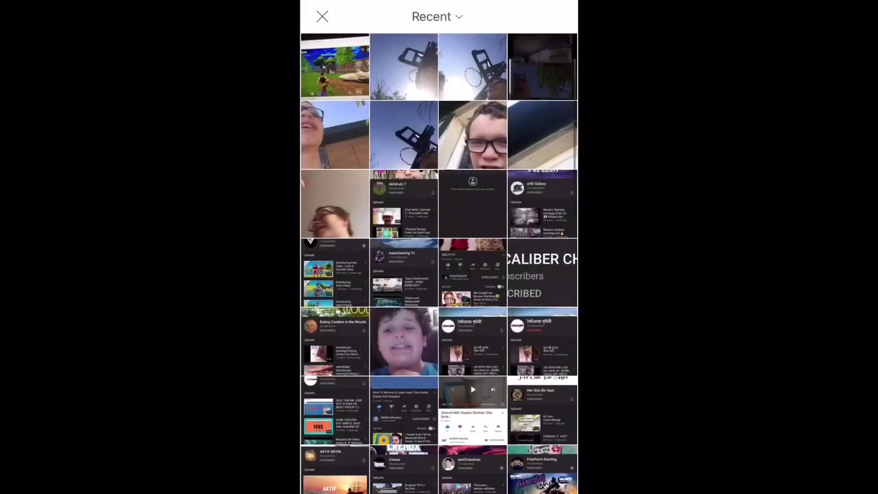
{"action": "left_click", "coordinate": [404, 306]}
{"action": "left_click", "coordinate": [543, 17]}
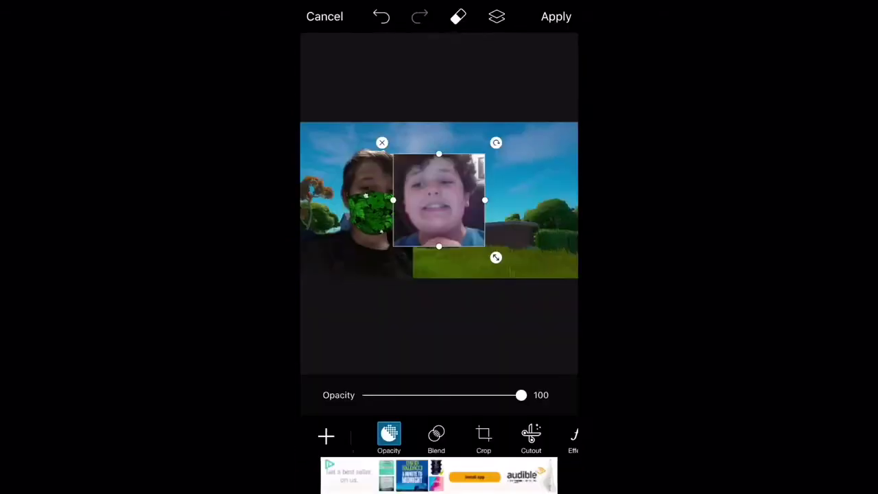
{"action": "mouse_move", "coordinate": [439, 196]}
{"action": "left_mouse_down"}
{"action": "mouse_move", "coordinate": [500, 202]}
{"action": "mouse_move", "coordinate": [515, 217]}
{"action": "left_mouse_up"}
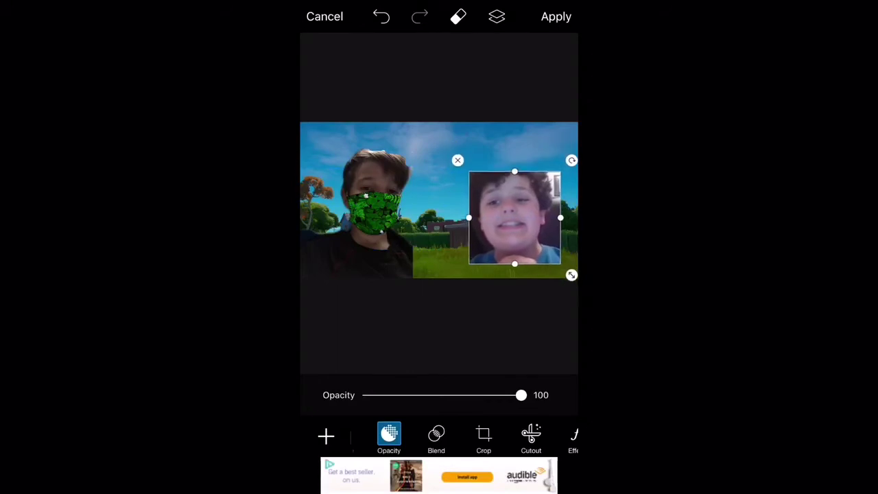
{"action": "left_click_drag", "start_coordinate": [572, 277], "coordinate": [575, 287]}
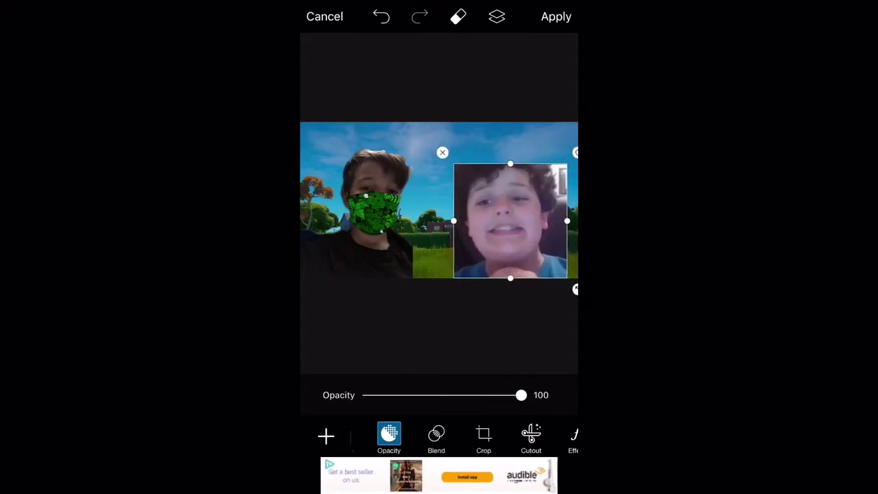
Step: Cut out the friend's face, keep it, and reframe the view on the whole picture
{"action": "left_click", "coordinate": [531, 437]}
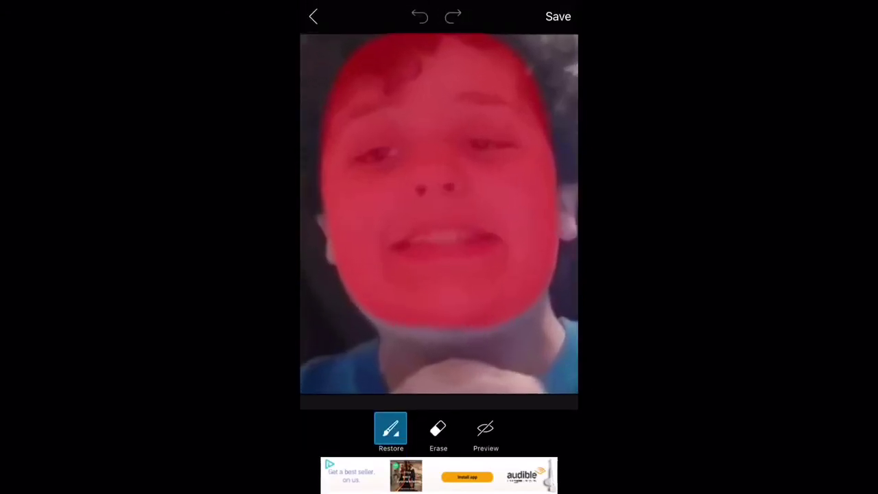
{"action": "left_click", "coordinate": [558, 16]}
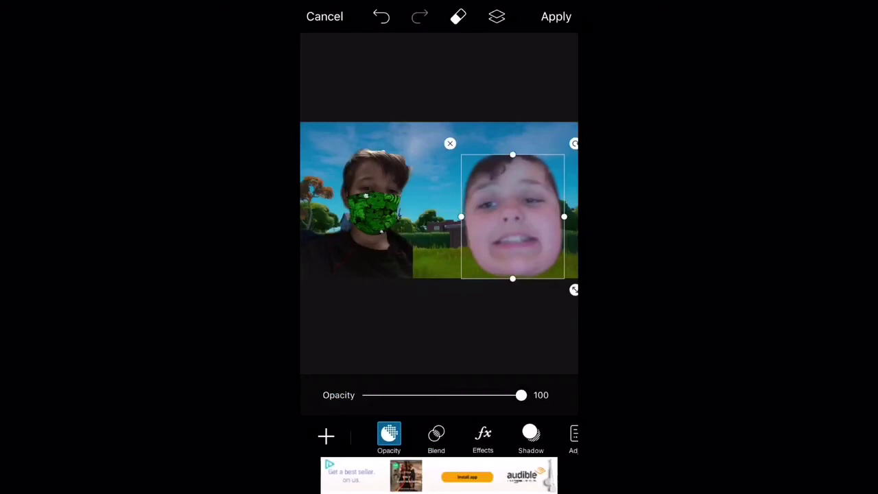
{"action": "left_click_drag", "start_coordinate": [439, 206], "coordinate": [381, 209]}
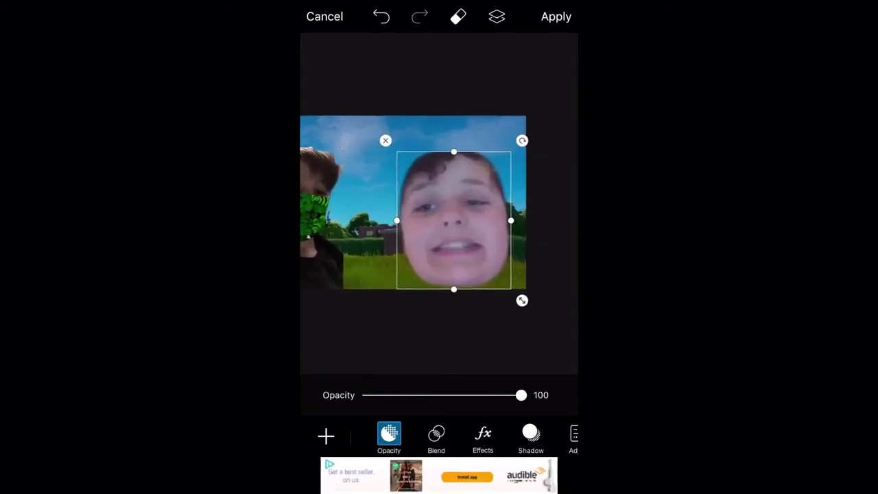
{"action": "mouse_move", "coordinate": [454, 221]}
{"action": "left_mouse_down"}
{"action": "mouse_move", "coordinate": [510, 240]}
{"action": "mouse_move", "coordinate": [422, 238]}
{"action": "mouse_move", "coordinate": [525, 227]}
{"action": "left_mouse_up"}
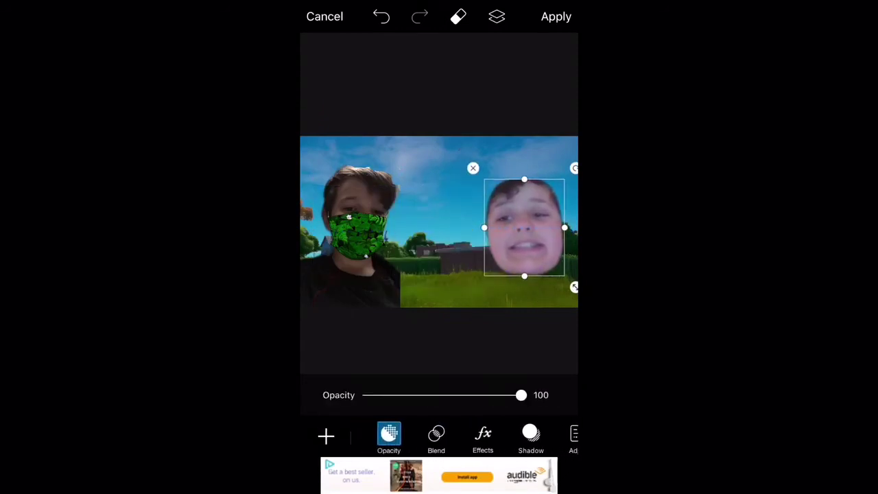
{"action": "left_click", "coordinate": [555, 16]}
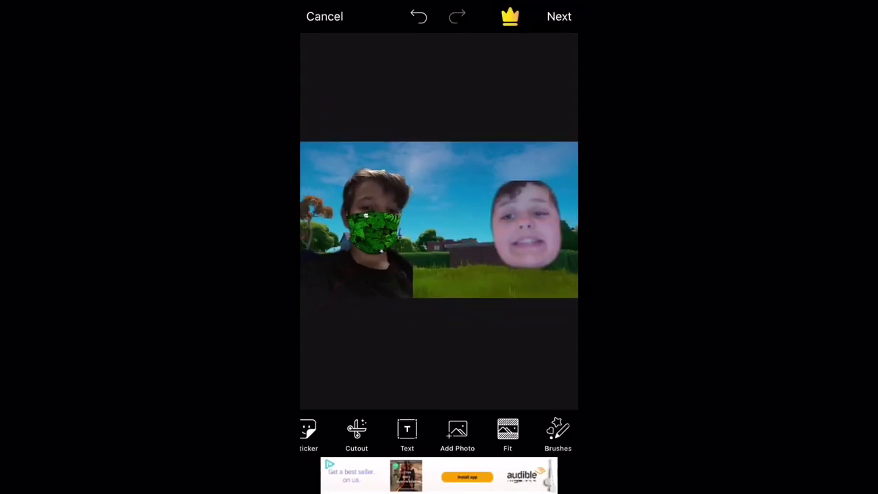
{"action": "mouse_move", "coordinate": [356, 433]}
{"action": "left_mouse_down"}
{"action": "mouse_move", "coordinate": [452, 432]}
{"action": "mouse_move", "coordinate": [346, 432]}
{"action": "mouse_move", "coordinate": [450, 432]}
{"action": "left_mouse_up"}
{"action": "left_click", "coordinate": [422, 429]}
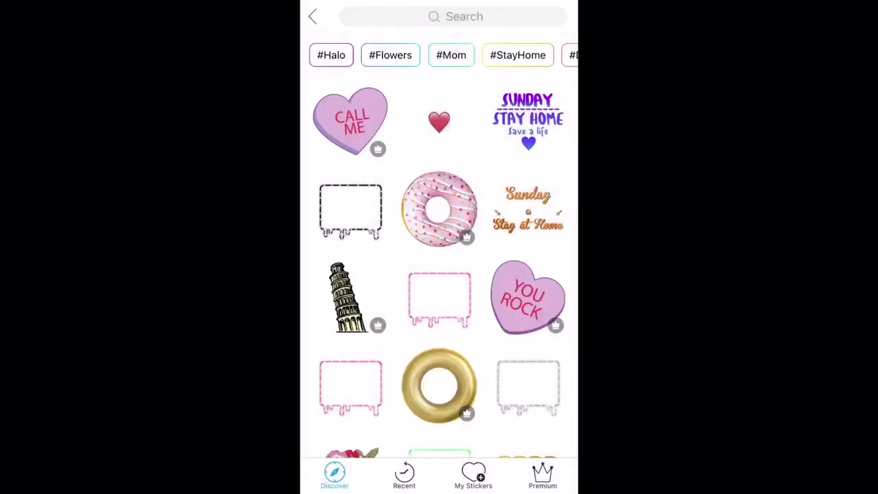
{"action": "left_click", "coordinate": [426, 16]}
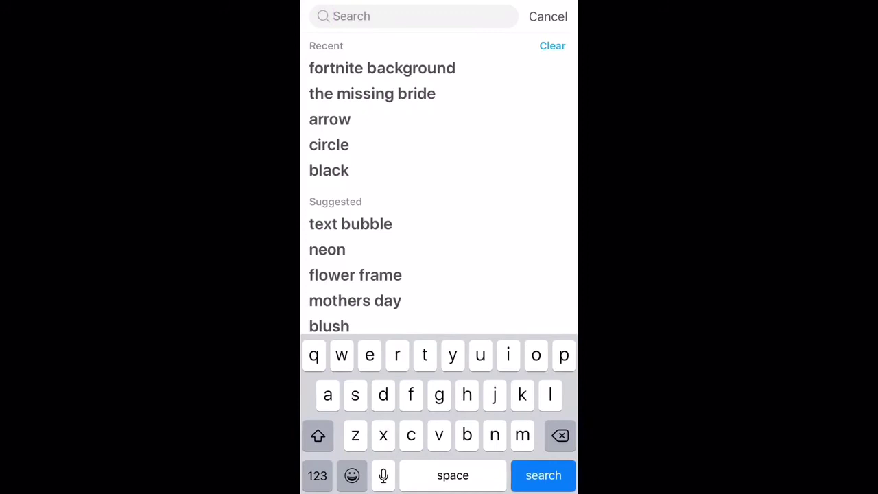
{"action": "type", "text": "body"}
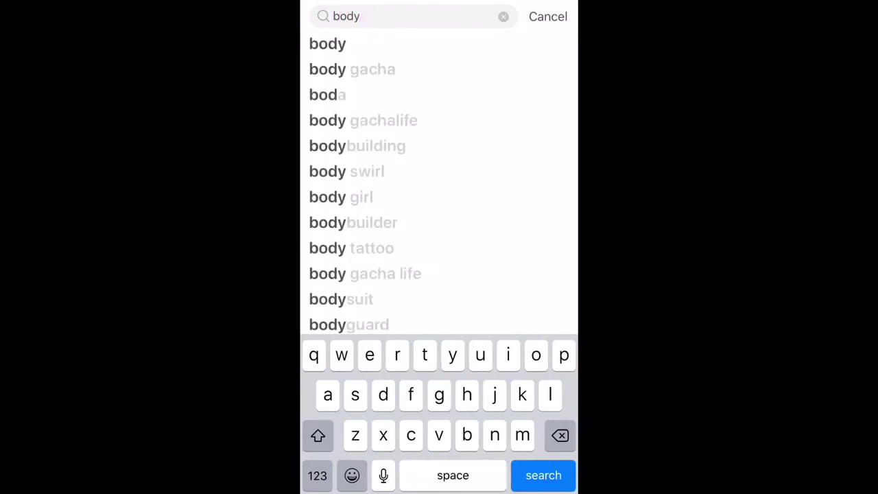
{"action": "key", "text": "Return"}
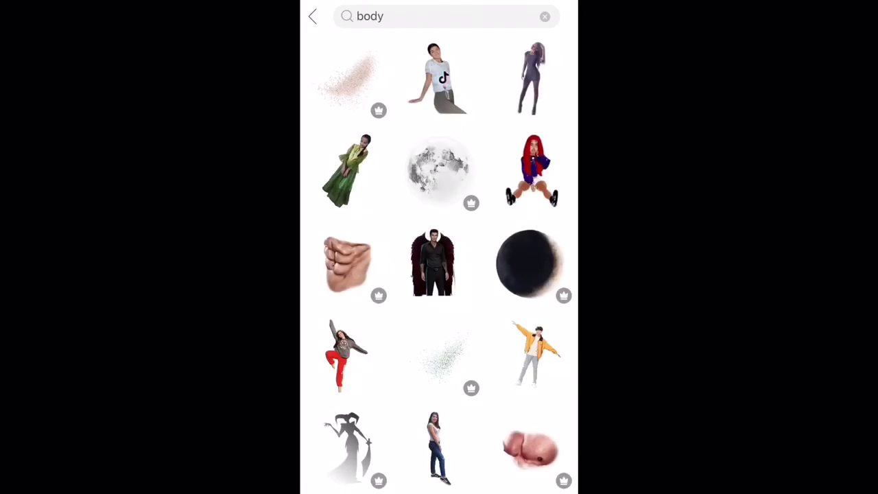
{"action": "scroll", "coordinate": [439, 263], "scroll_direction": "down", "scroll_amount": 2}
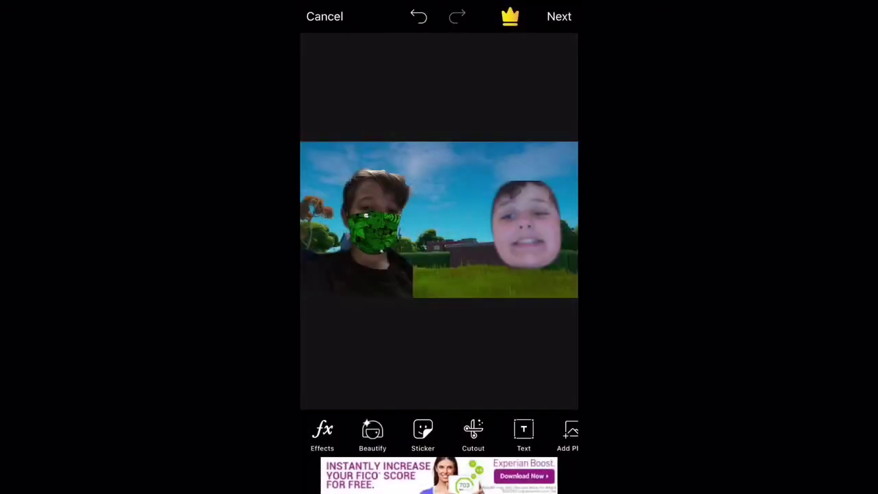
Step: Start a text layer and type the title 'How I Make my Thumbnials', fixing typos along the way
{"action": "left_click", "coordinate": [524, 434]}
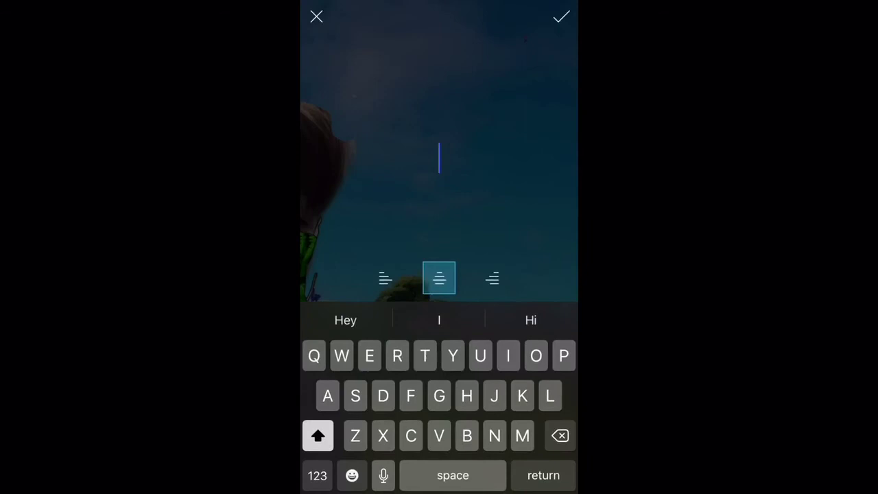
{"action": "type", "text": "How to"}
{"action": "key", "text": "BackSpace"}
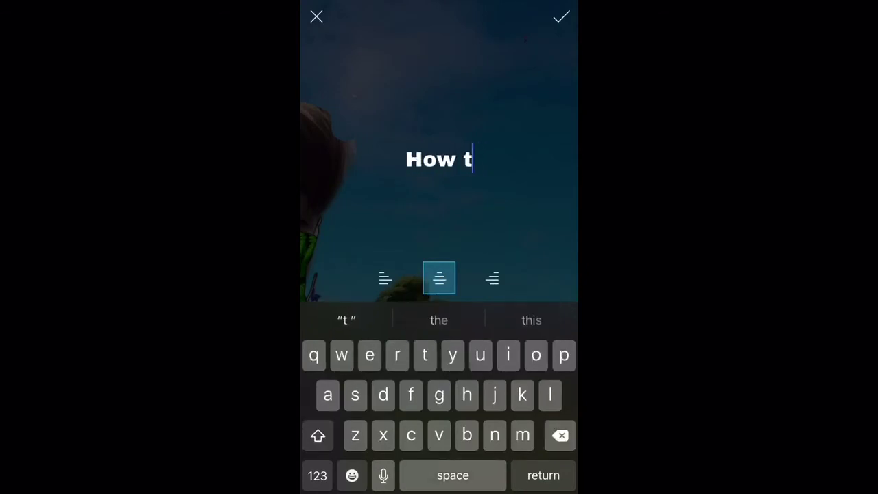
{"action": "key", "text": "BackSpace"}
{"action": "type", "text": "I Make "}
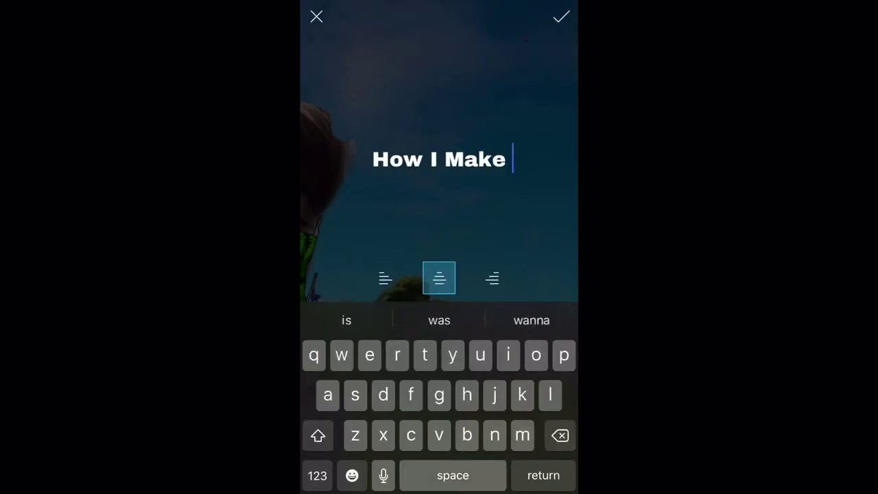
{"action": "type", "text": "The m"}
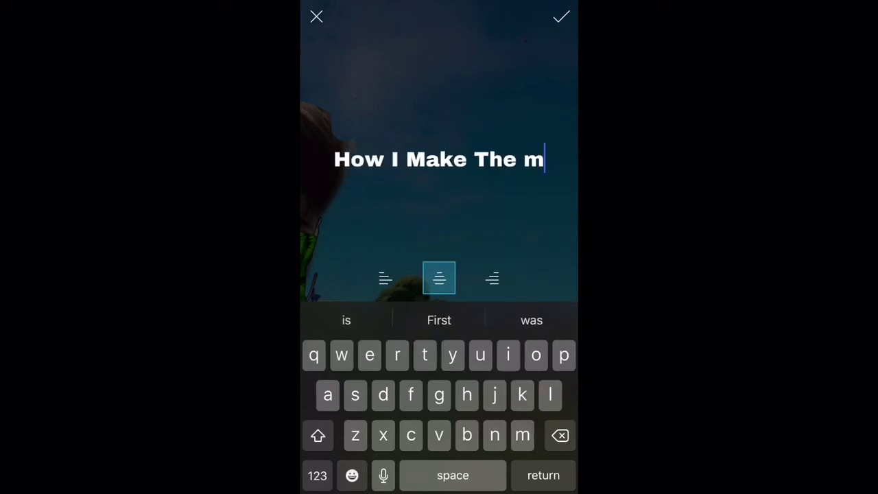
{"action": "key", "text": "BackSpace"}
{"action": "key", "text": "BackSpace"}
{"action": "key", "text": "BackSpace"}
{"action": "type", "text": "um"}
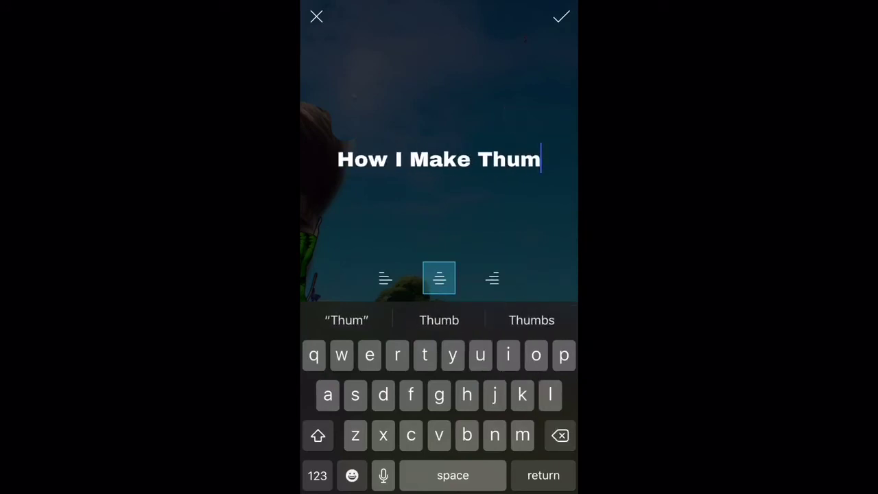
{"action": "type", "text": "bnial"}
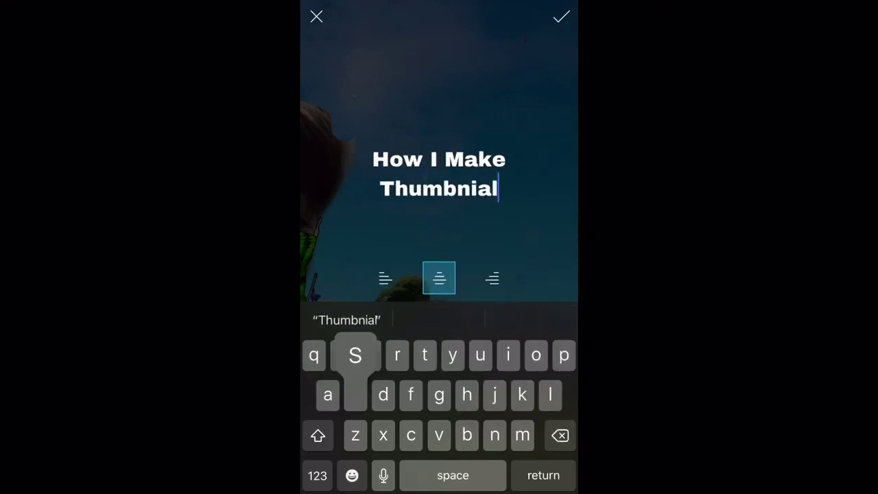
{"action": "type", "text": "s"}
{"action": "type", "text": "my"}
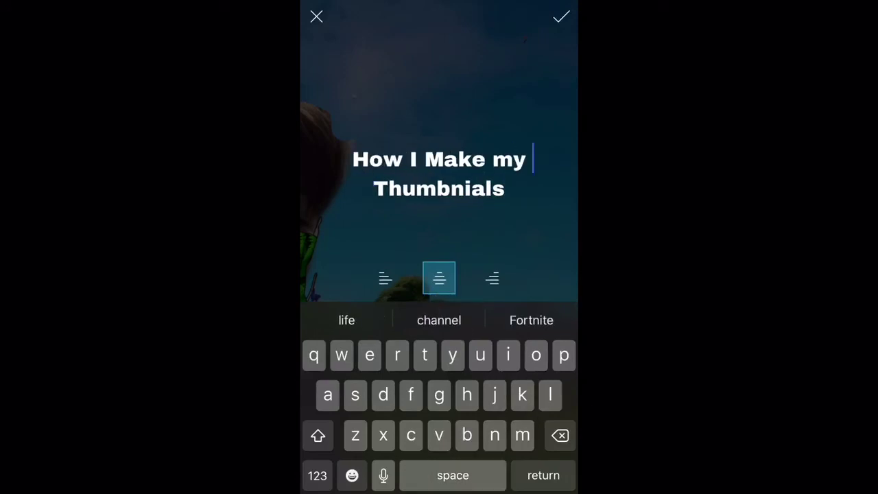
Step: Place the typed title on the canvas and browse its colour and texture fills
{"action": "left_click", "coordinate": [561, 16]}
{"action": "left_click", "coordinate": [424, 434]}
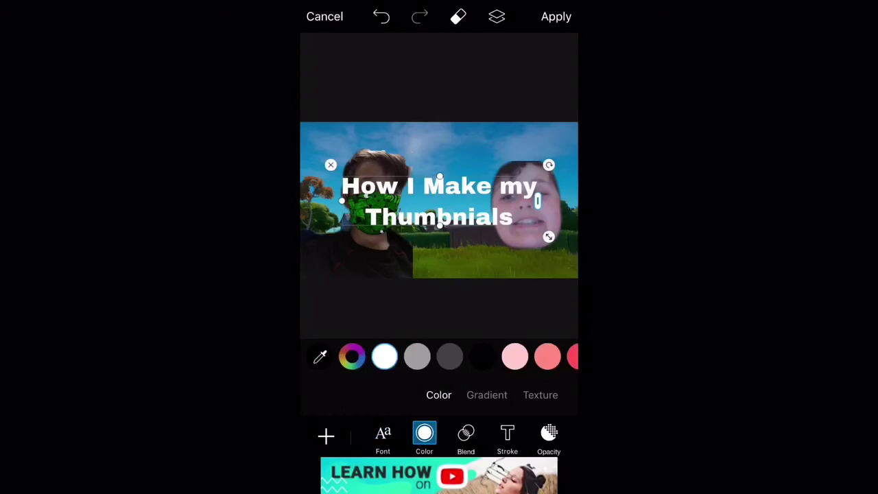
{"action": "left_click_drag", "start_coordinate": [521, 356], "coordinate": [384, 356]}
{"action": "left_click", "coordinate": [541, 395]}
{"action": "left_click_drag", "start_coordinate": [480, 353], "coordinate": [448, 353]}
Step: Try Color Burn and Overlay blending on the title, then reset it to normal
{"action": "left_click", "coordinate": [383, 434]}
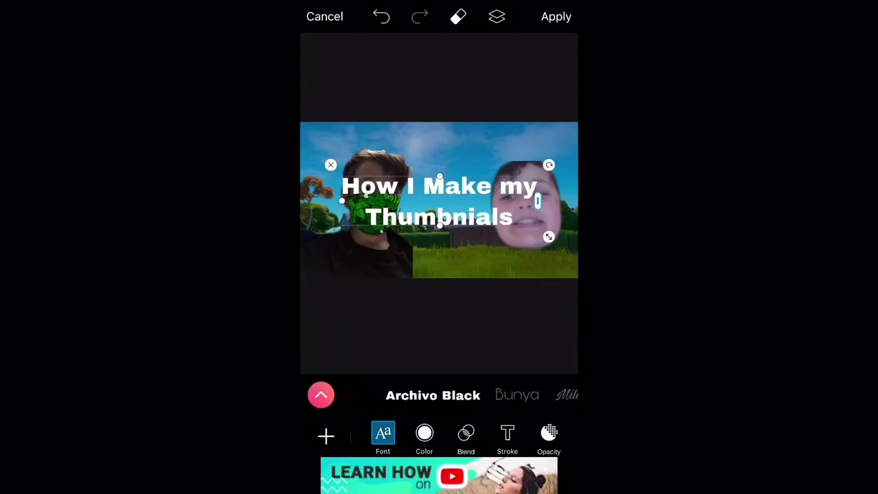
{"action": "left_click", "coordinate": [466, 434]}
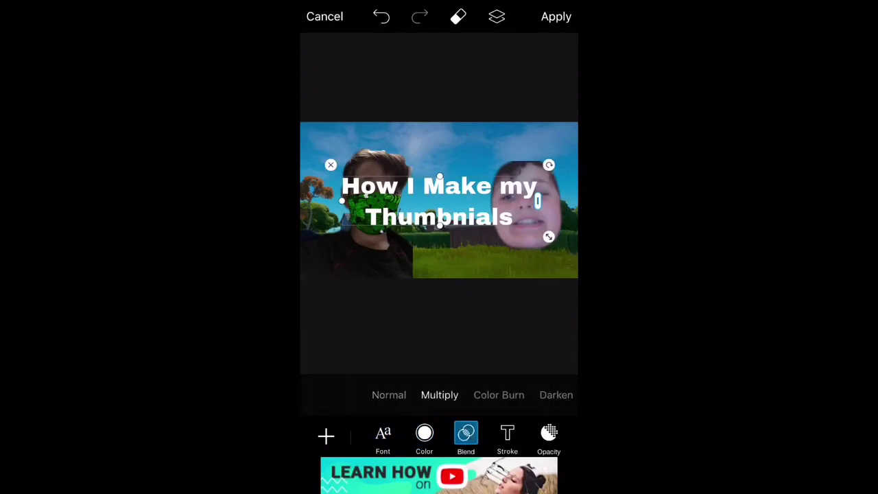
{"action": "left_click", "coordinate": [499, 395]}
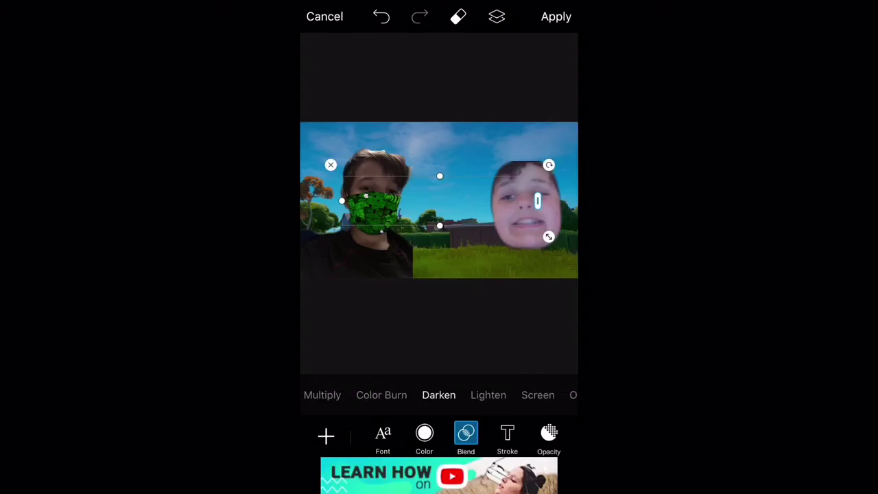
{"action": "mouse_move", "coordinate": [535, 394]}
{"action": "left_mouse_down"}
{"action": "mouse_move", "coordinate": [295, 395]}
{"action": "mouse_move", "coordinate": [549, 395]}
{"action": "left_mouse_up"}
{"action": "left_click", "coordinate": [539, 395]}
{"action": "left_click", "coordinate": [368, 395]}
{"action": "left_click", "coordinate": [318, 395]}
{"action": "left_click", "coordinate": [375, 395]}
Step: Glance at stroke settings, then preview script, Orbitron and Helvetica-style fonts on the title
{"action": "left_click", "coordinate": [507, 437]}
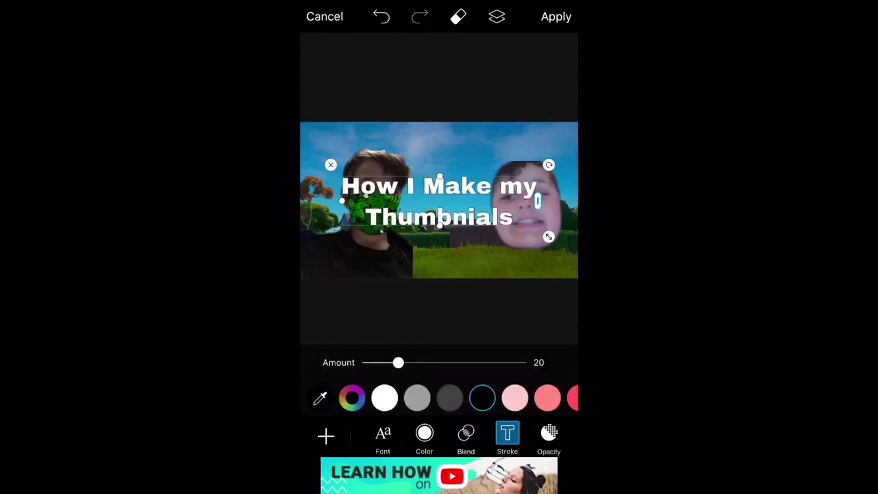
{"action": "left_click", "coordinate": [383, 437]}
{"action": "left_click_drag", "start_coordinate": [480, 395], "coordinate": [316, 394]}
{"action": "left_click", "coordinate": [377, 395]}
{"action": "left_click", "coordinate": [468, 393]}
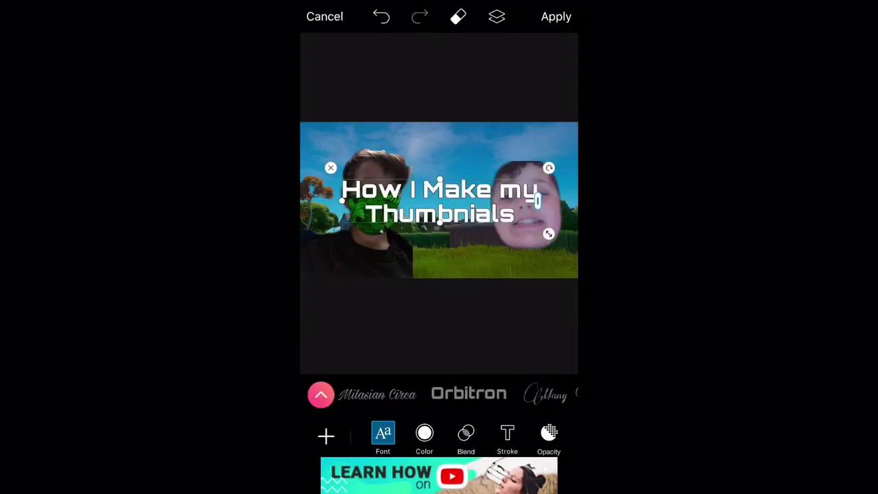
{"action": "left_click_drag", "start_coordinate": [377, 394], "coordinate": [432, 394]}
{"action": "left_click", "coordinate": [431, 395]}
{"action": "left_click_drag", "start_coordinate": [522, 395], "coordinate": [423, 394]}
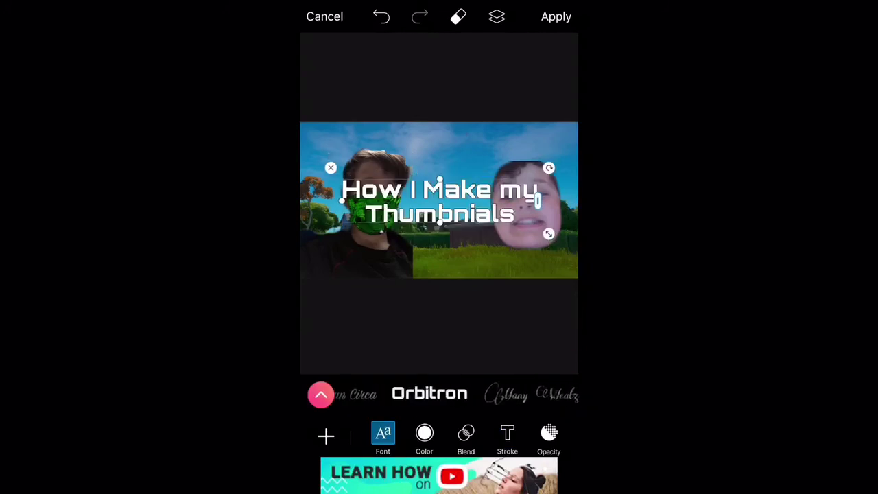
{"action": "left_click_drag", "start_coordinate": [528, 394], "coordinate": [453, 395]}
{"action": "left_click", "coordinate": [453, 394]}
Step: Preview Cutive Mono, Sigmar One, a thin font and Neue Kabel on the title
{"action": "left_click", "coordinate": [457, 395]}
{"action": "left_click_drag", "start_coordinate": [522, 394], "coordinate": [430, 395]}
{"action": "left_click_drag", "start_coordinate": [522, 394], "coordinate": [439, 395]}
{"action": "left_click", "coordinate": [398, 395]}
{"action": "left_click", "coordinate": [453, 394]}
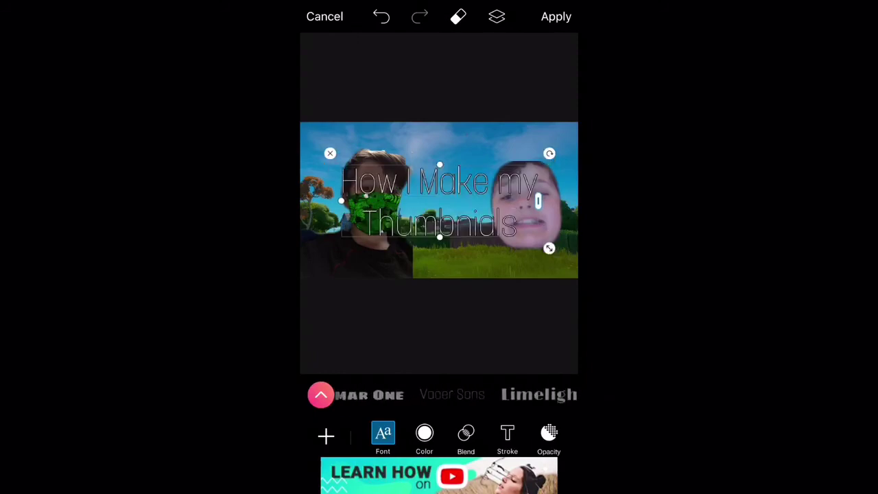
{"action": "left_click", "coordinate": [447, 395]}
{"action": "left_click", "coordinate": [541, 394]}
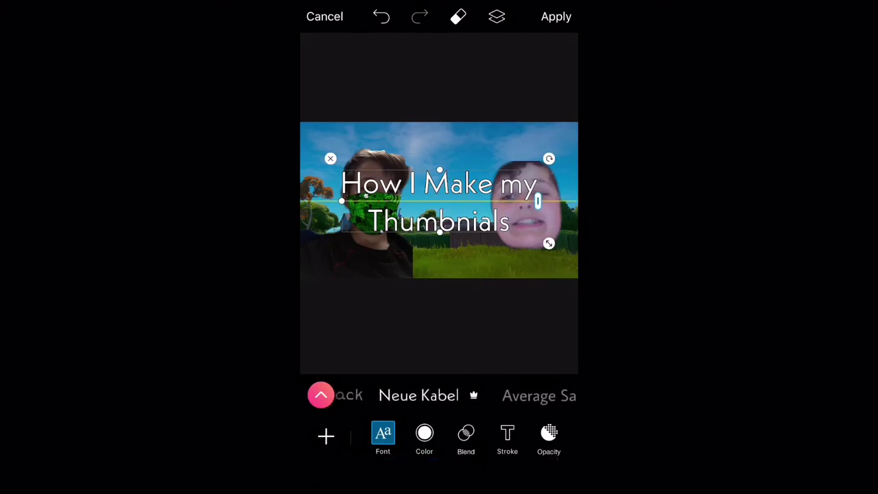
Step: After Average Sans, Monoton and Kranky, use Special Elite and move the title to the top
{"action": "left_click", "coordinate": [535, 395]}
{"action": "left_click", "coordinate": [549, 395]}
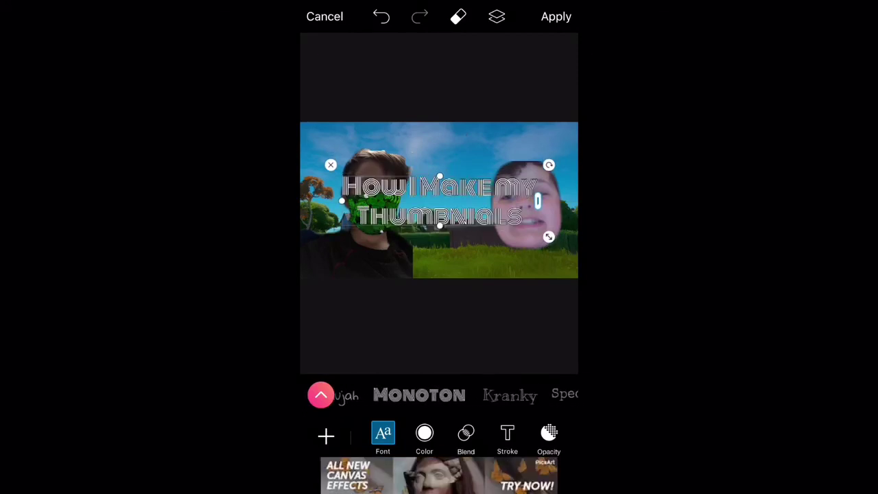
{"action": "left_click", "coordinate": [489, 395]}
{"action": "left_click", "coordinate": [515, 393]}
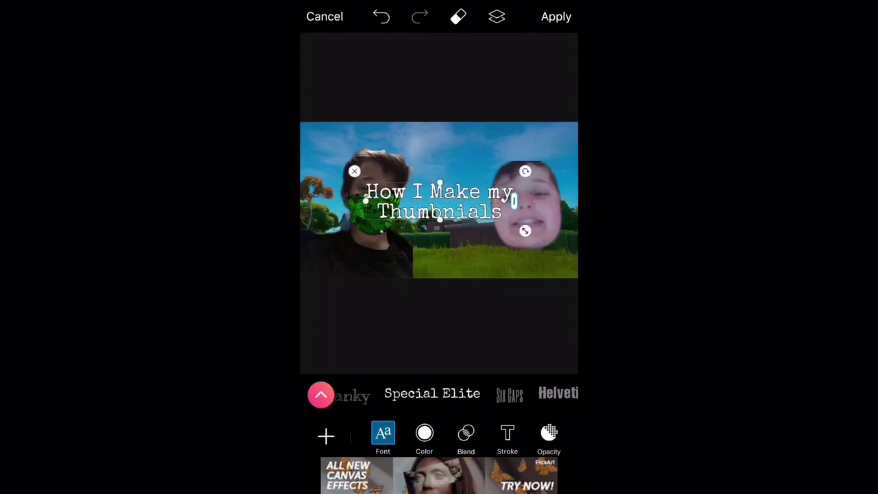
{"action": "left_click_drag", "start_coordinate": [439, 203], "coordinate": [478, 141]}
{"action": "left_click", "coordinate": [439, 330]}
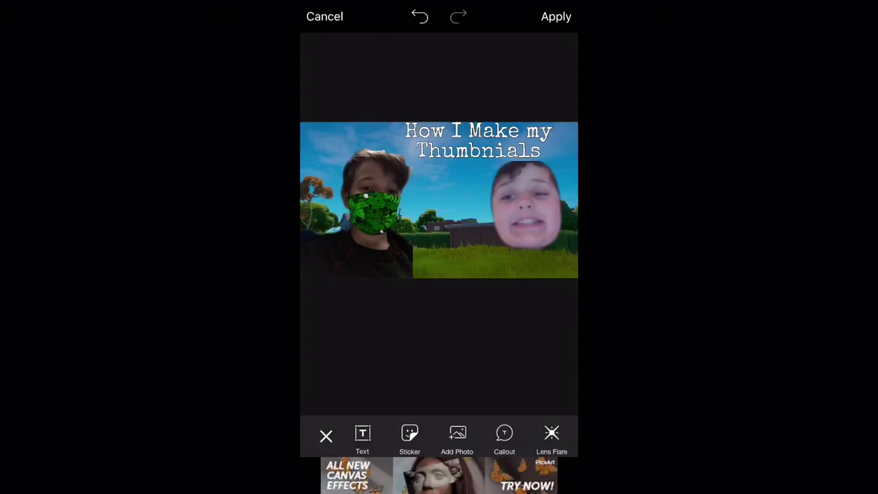
Step: Recolour the reselected title blue-violet from the plain swatches and apply it to the thumbnail
{"action": "left_click", "coordinate": [478, 141]}
{"action": "left_click", "coordinate": [425, 436]}
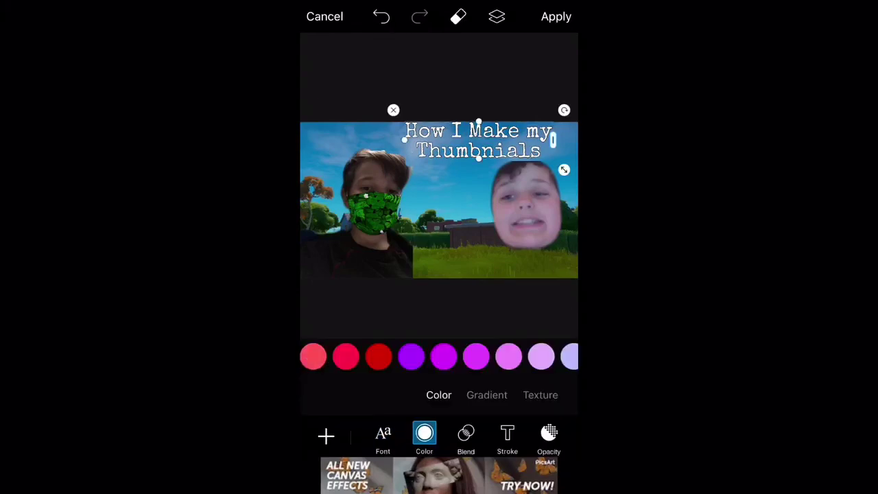
{"action": "left_click", "coordinate": [539, 394]}
{"action": "left_click", "coordinate": [383, 435]}
{"action": "left_click", "coordinate": [424, 436]}
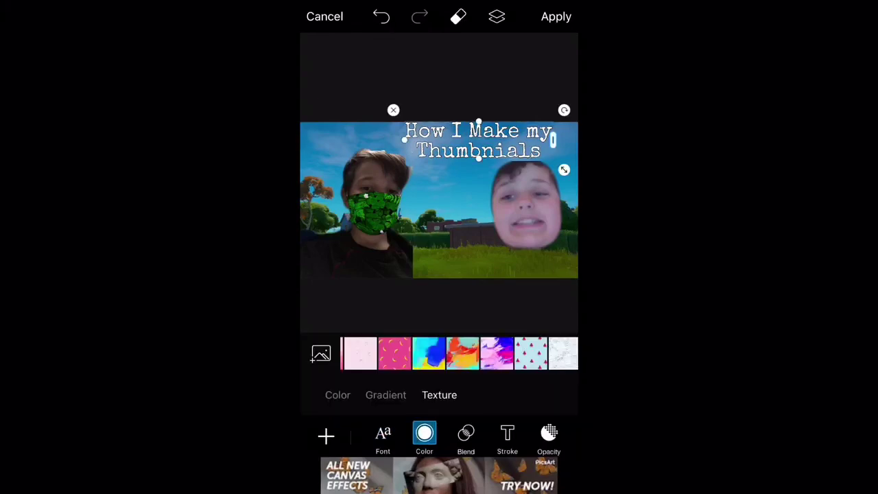
{"action": "left_click", "coordinate": [438, 394]}
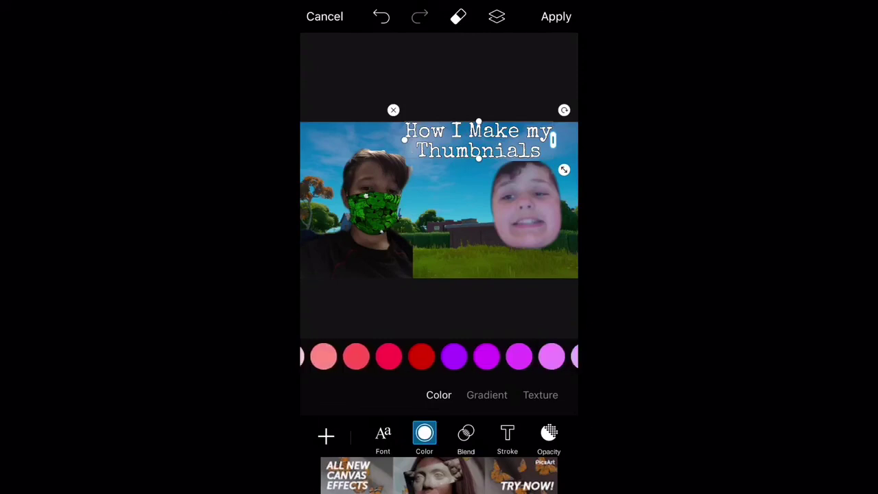
{"action": "left_click_drag", "start_coordinate": [522, 356], "coordinate": [315, 356]}
{"action": "left_click", "coordinate": [319, 356]}
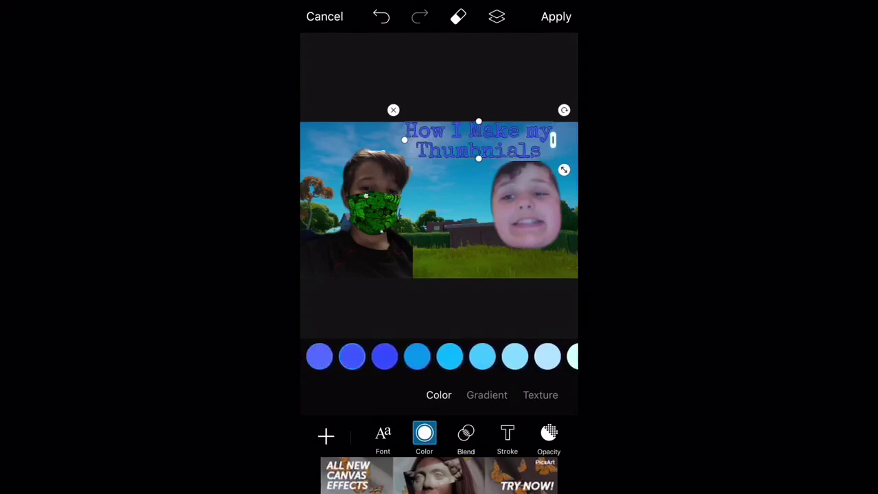
{"action": "left_click", "coordinate": [556, 16]}
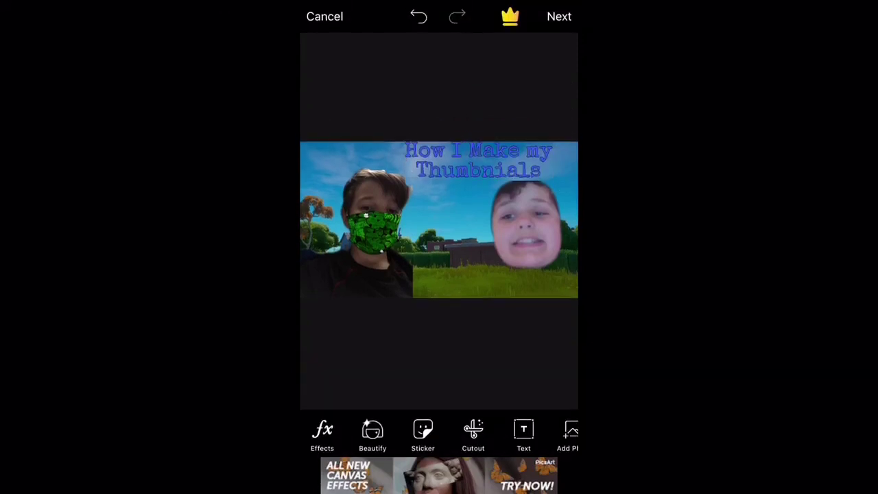